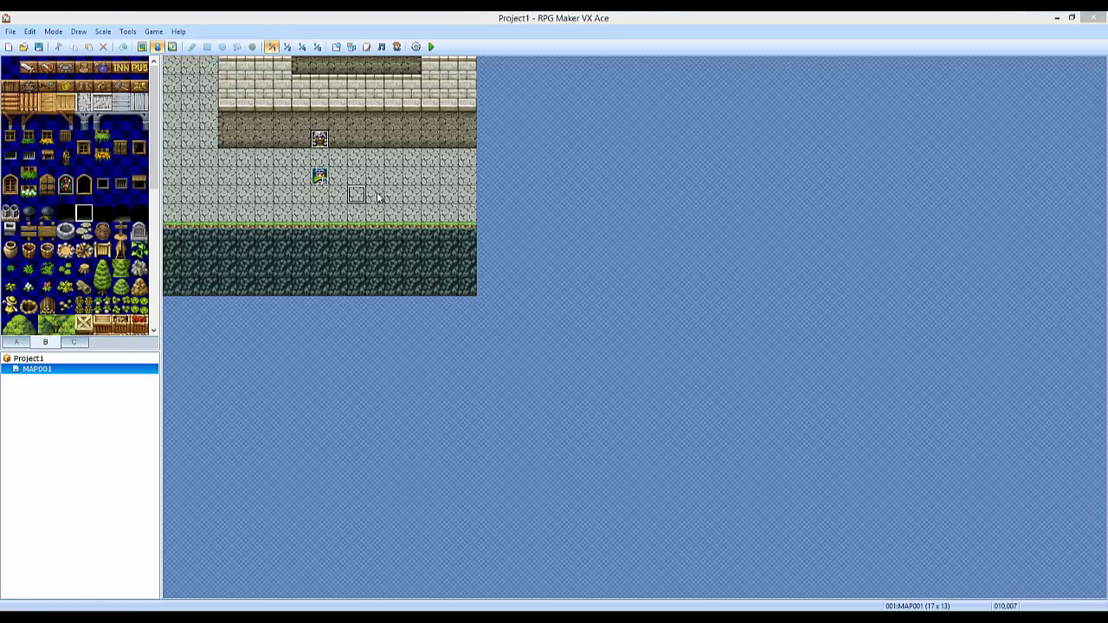
Step: Select the NPC on the map and open its event for editing
left_click(361, 138)
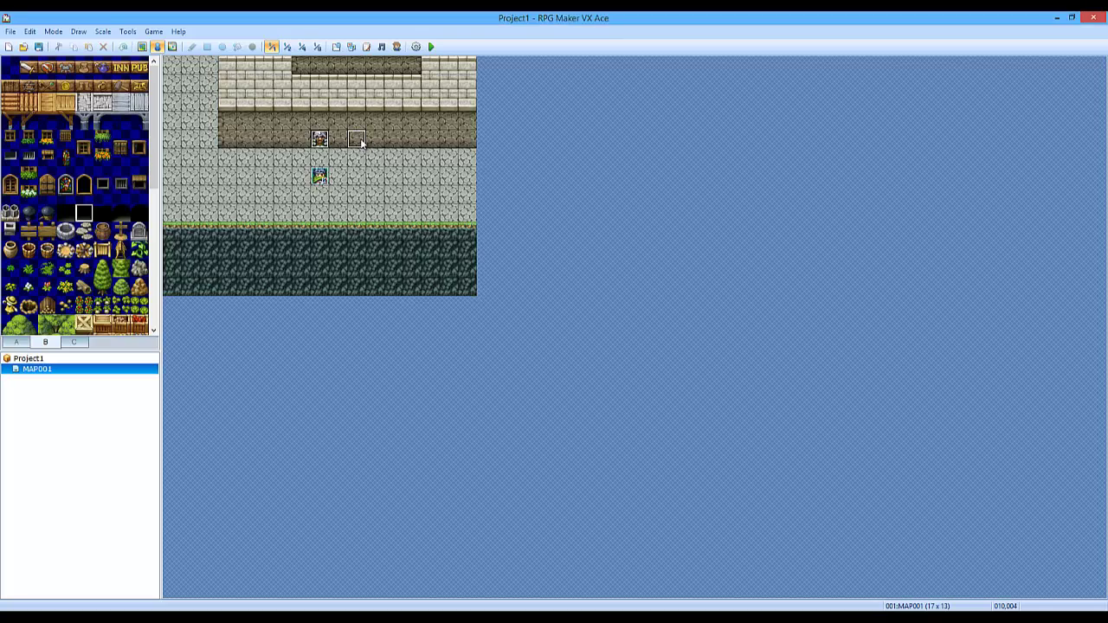
left_click(338, 139)
left_click(391, 178)
left_click(265, 159)
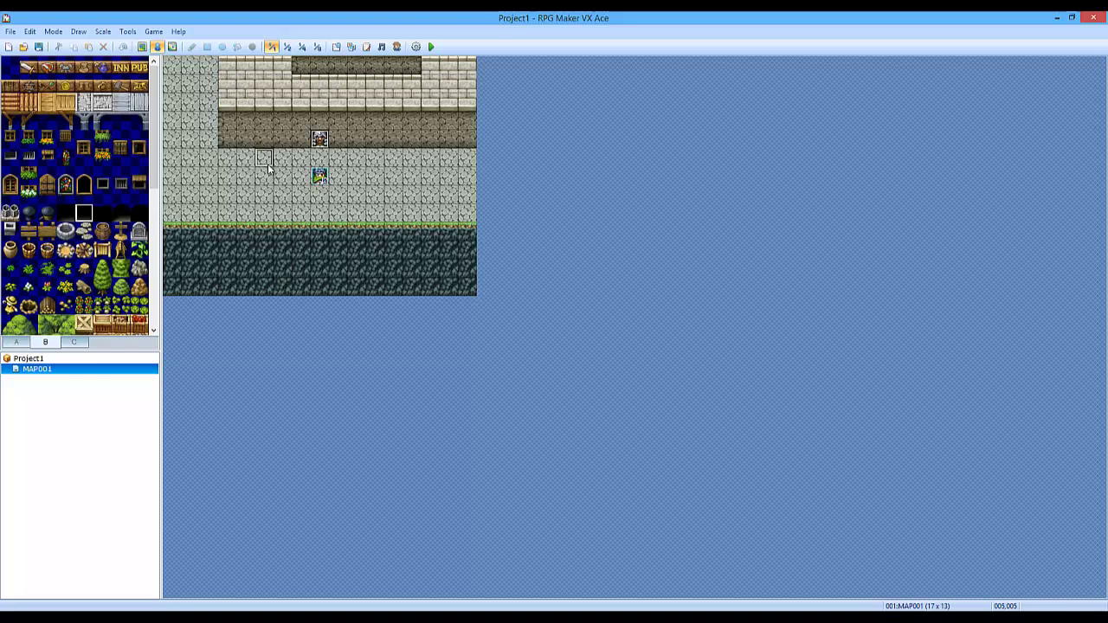
left_click(281, 87)
left_click(338, 83)
key("Up")
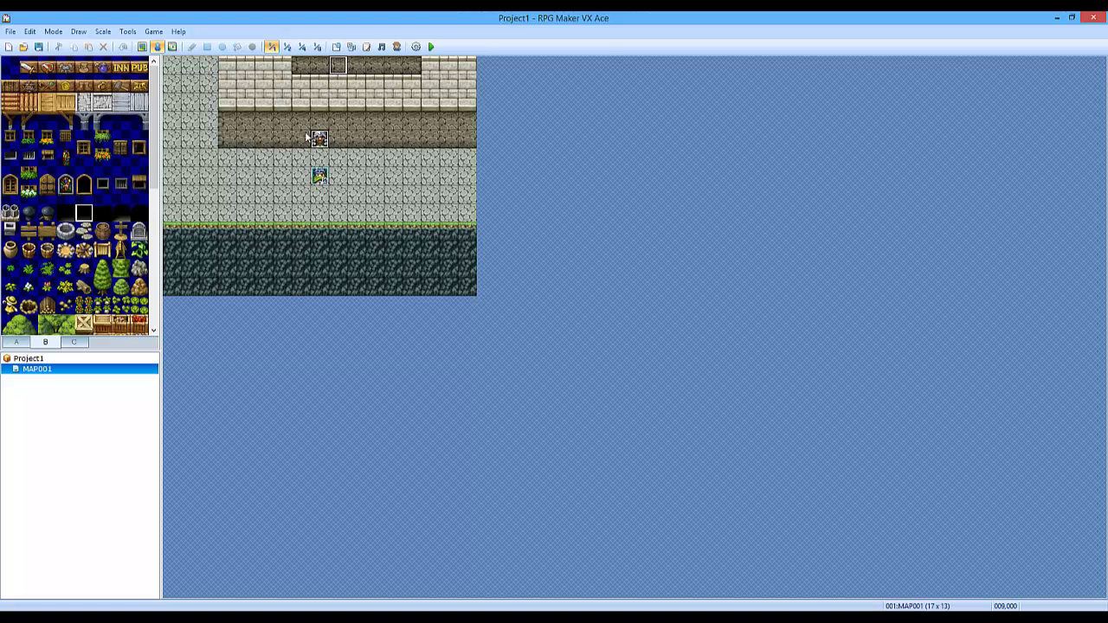
left_click(350, 141)
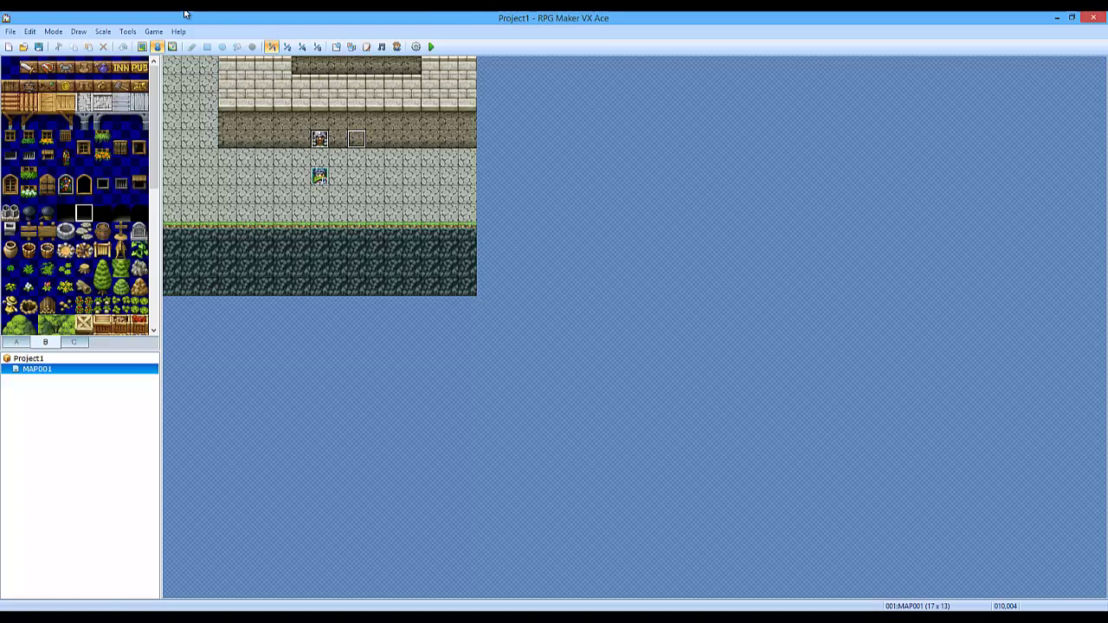
double_click(320, 143)
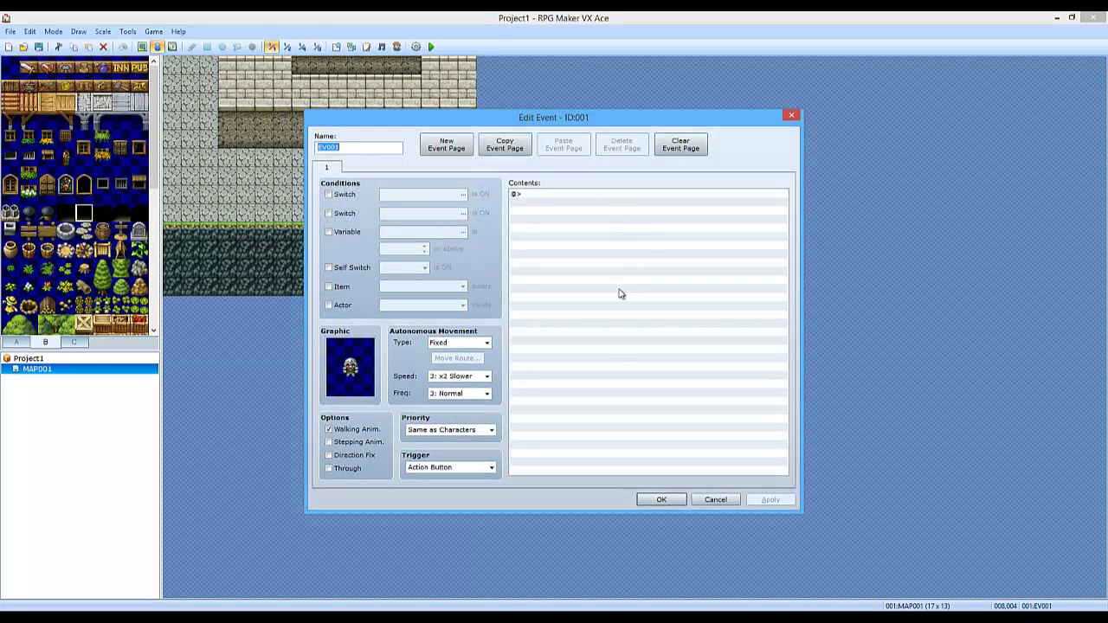
Step: Add the message 'You have to pay a fee to get in!' as the event's first command
left_click(619, 364)
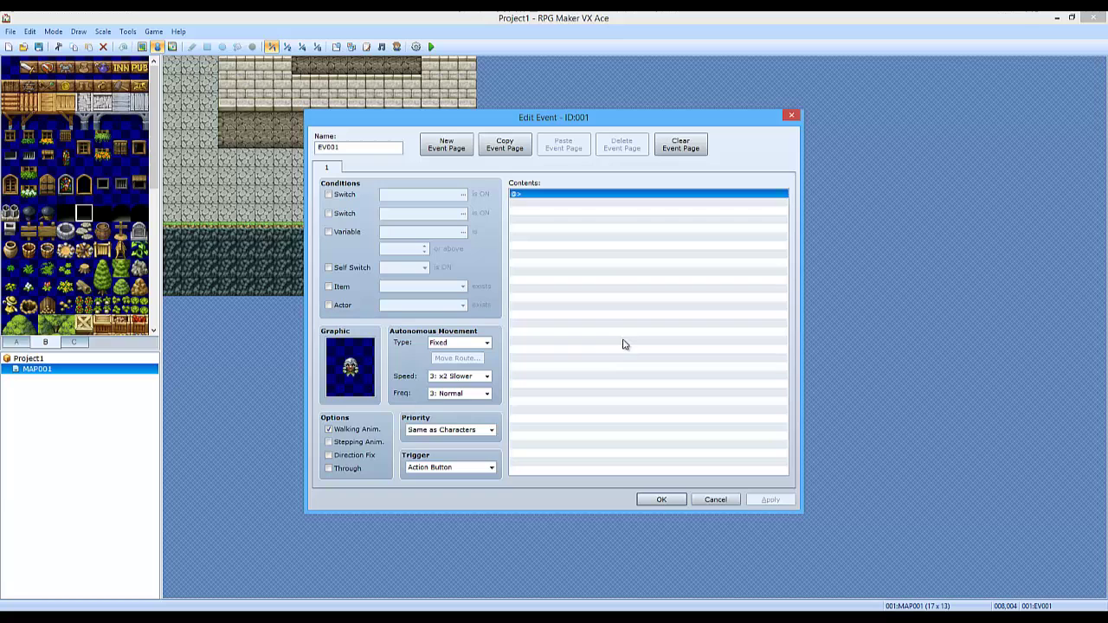
double_click(585, 296)
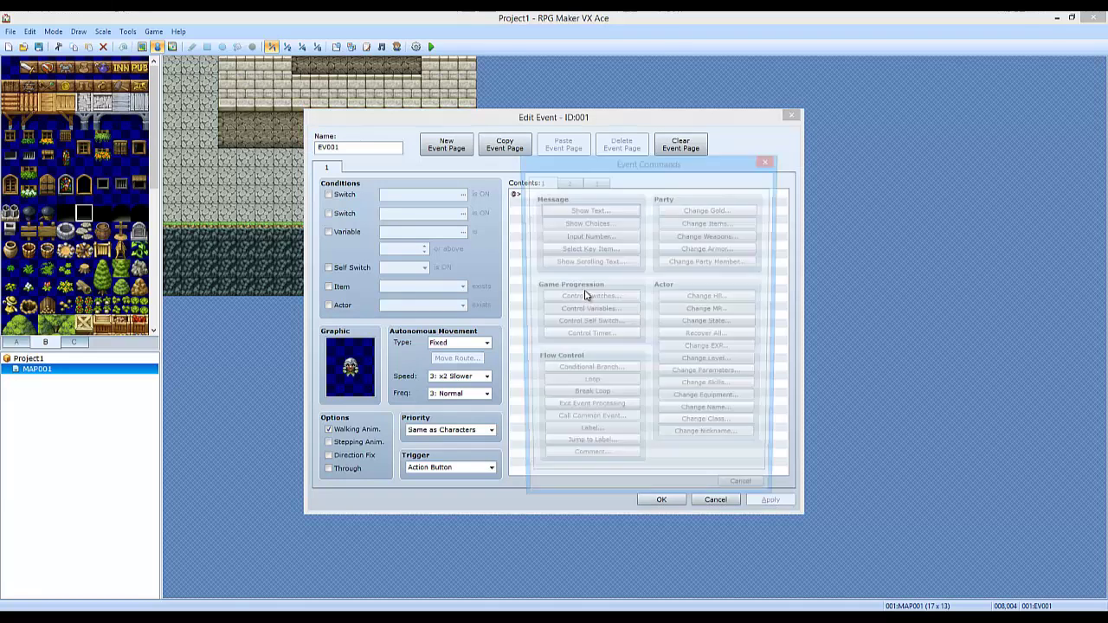
left_click(563, 210)
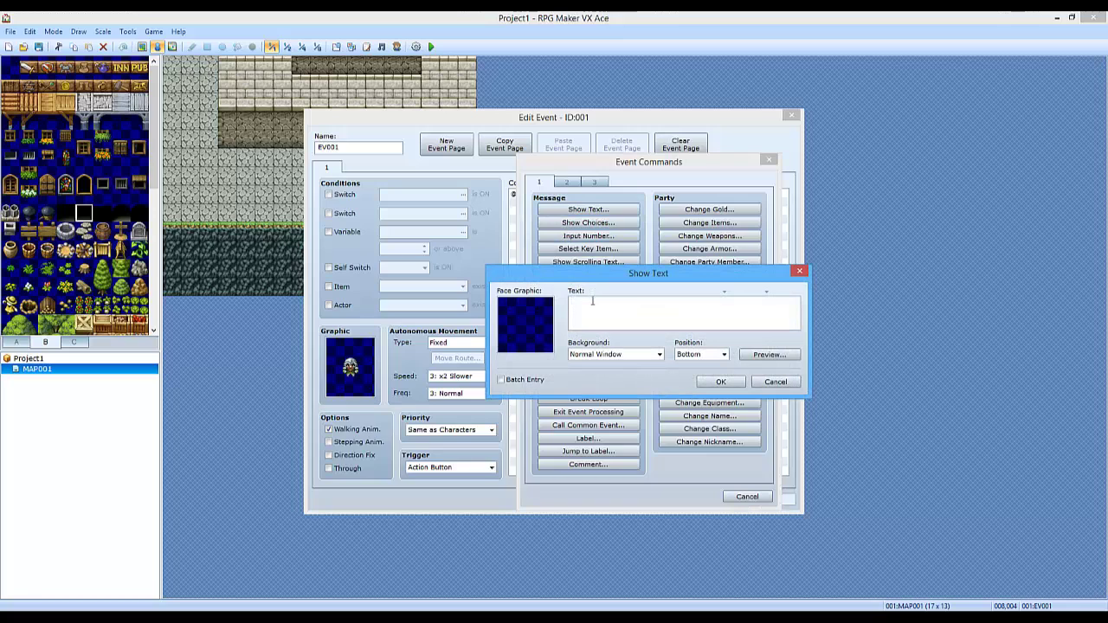
type("You have to pay a fee to get in!")
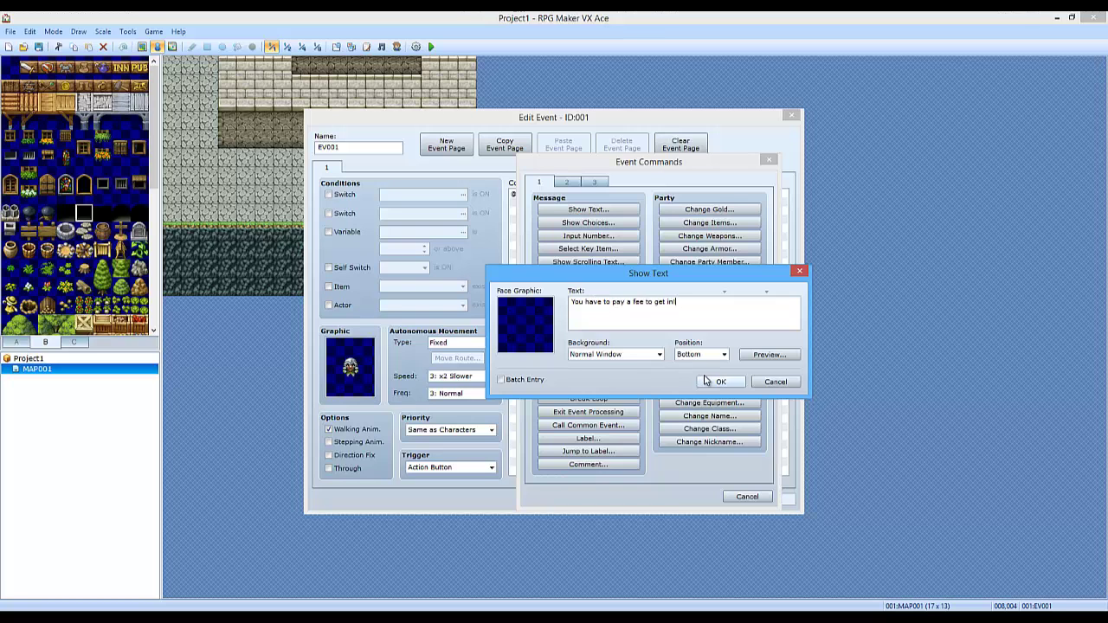
left_click(720, 382)
Step: Add a Show Choices command offering Pay and Don't pay after the fee message
double_click(593, 221)
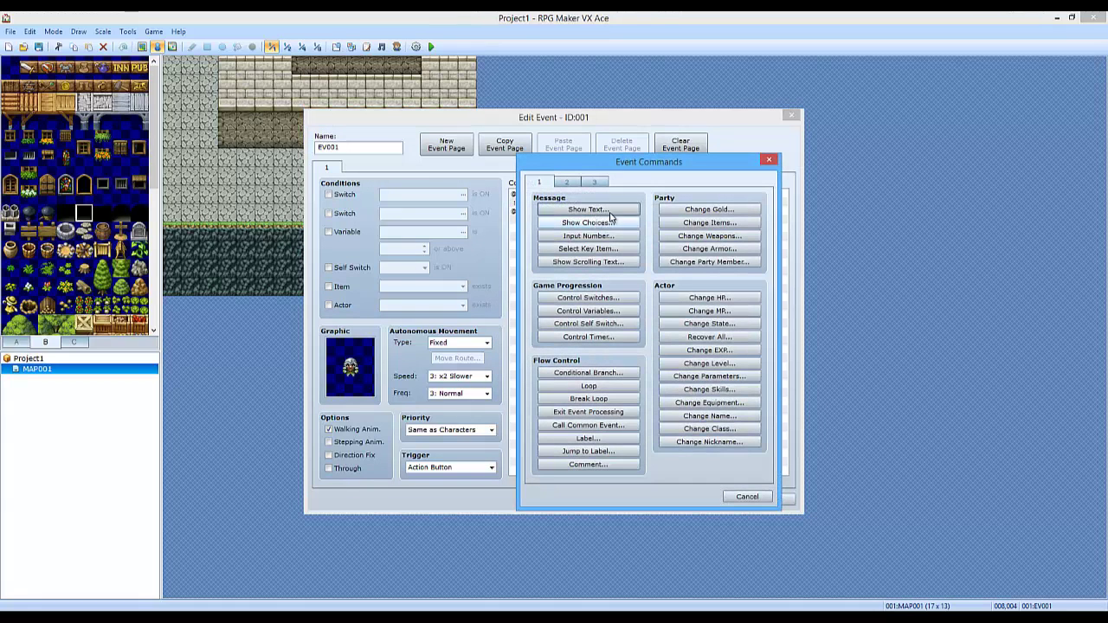
left_click_drag(584, 164, 664, 139)
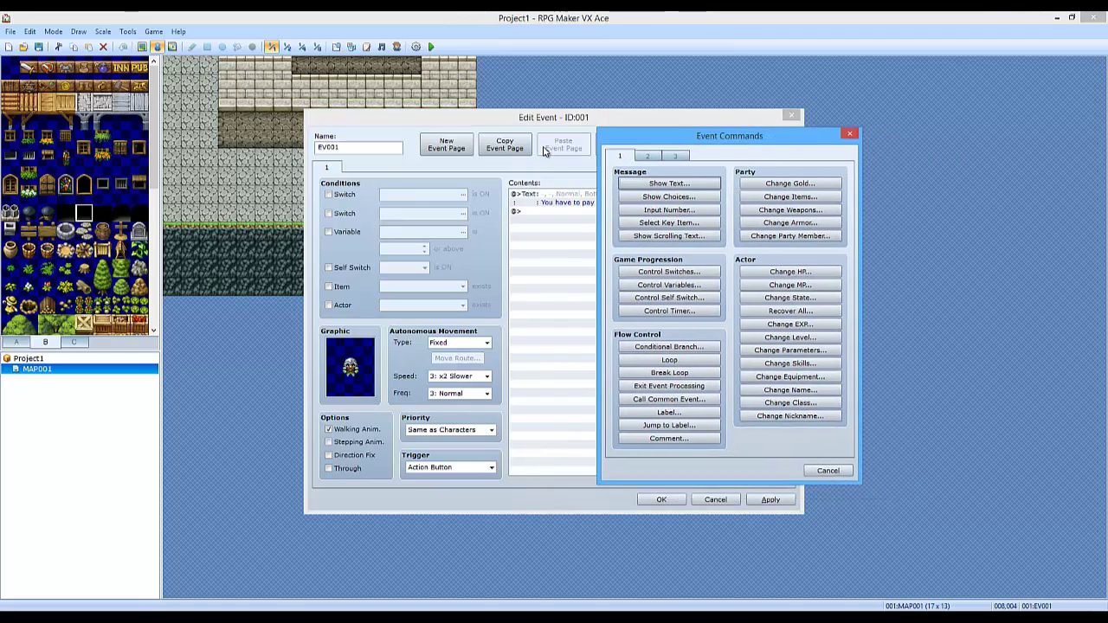
left_click(684, 199)
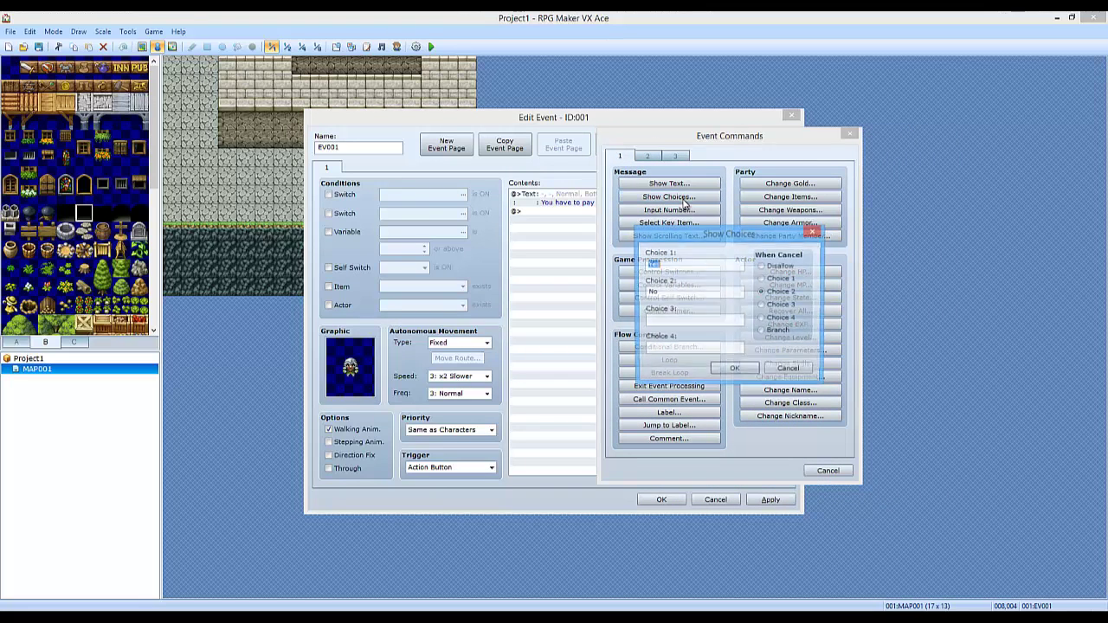
left_click_drag(706, 240, 844, 212)
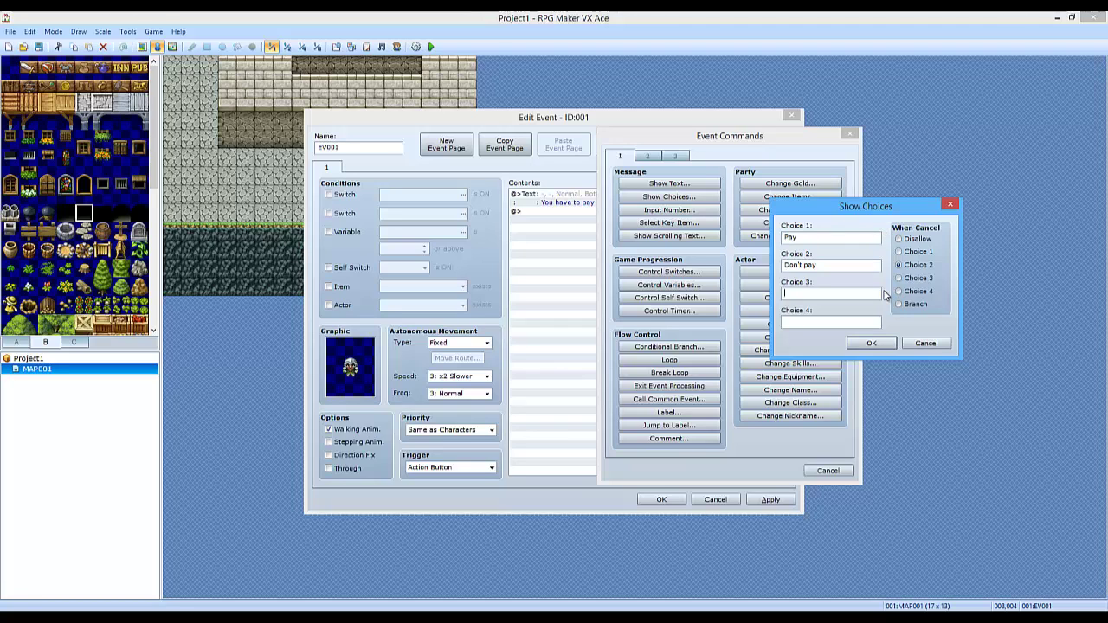
type("Wu")
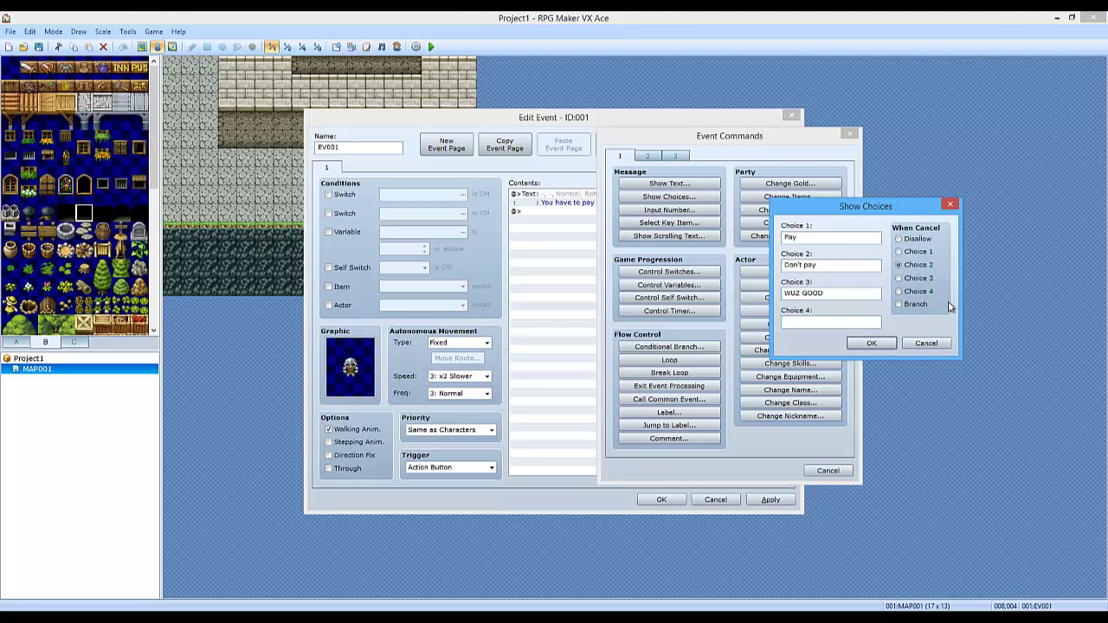
key("BackSpace")
key("BackSpace")
key("BackSpace")
key("BackSpace")
key("BackSpace")
key("BackSpace")
key("BackSpace")
key("BackSpace")
left_click(857, 345)
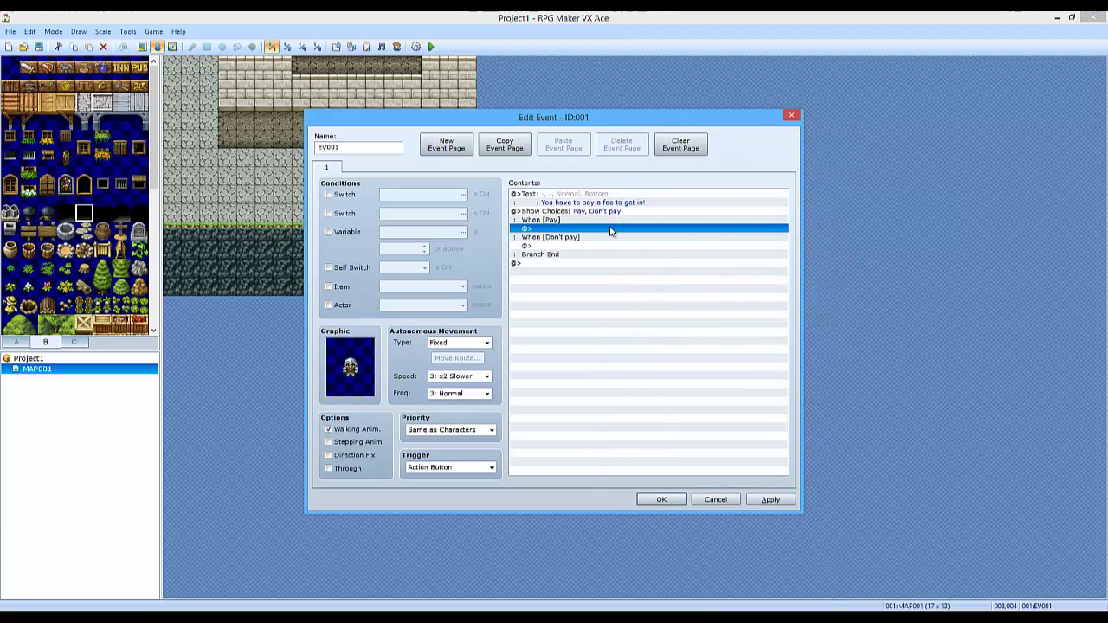
Step: Put a placeholder Show Text message under the Don't pay branch
double_click(572, 247)
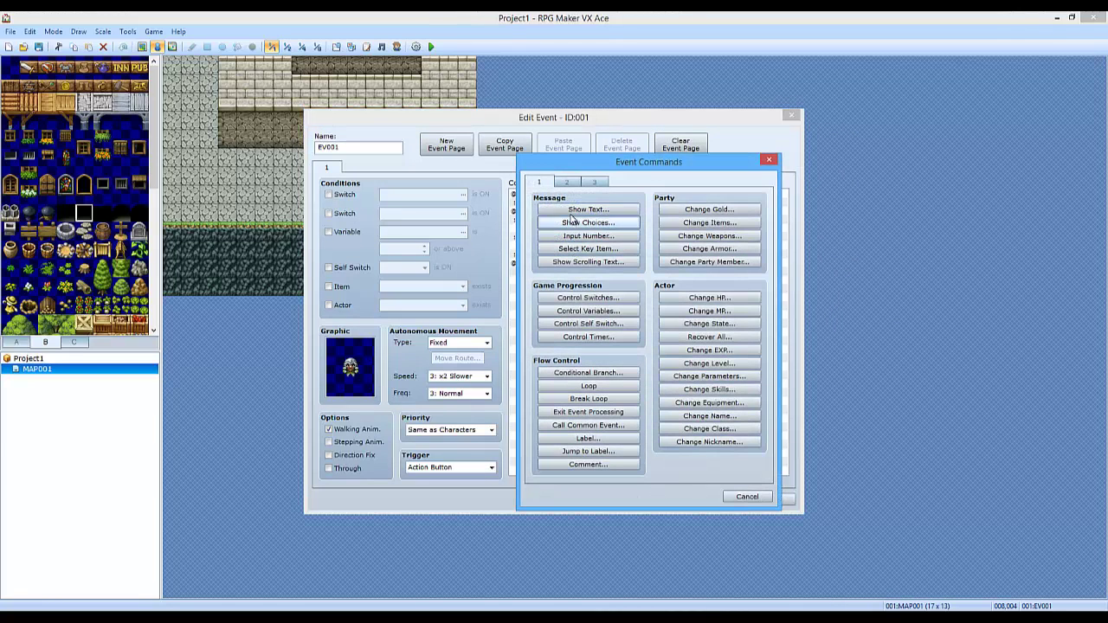
left_click(563, 209)
type("OAIGFNa98gn98wsgnwe4g")
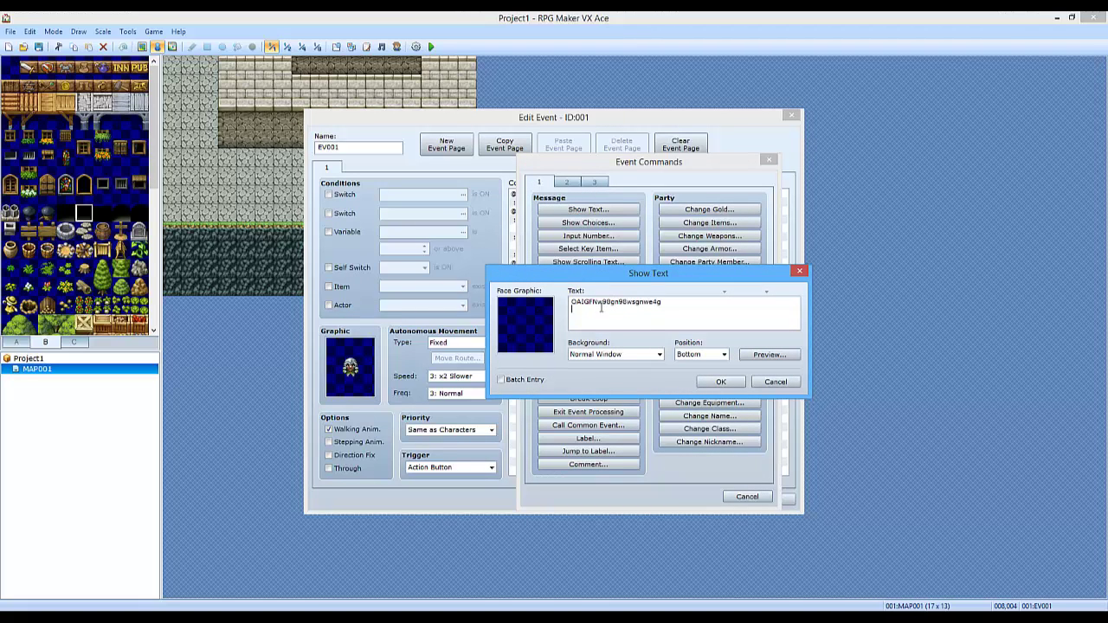
left_click(713, 381)
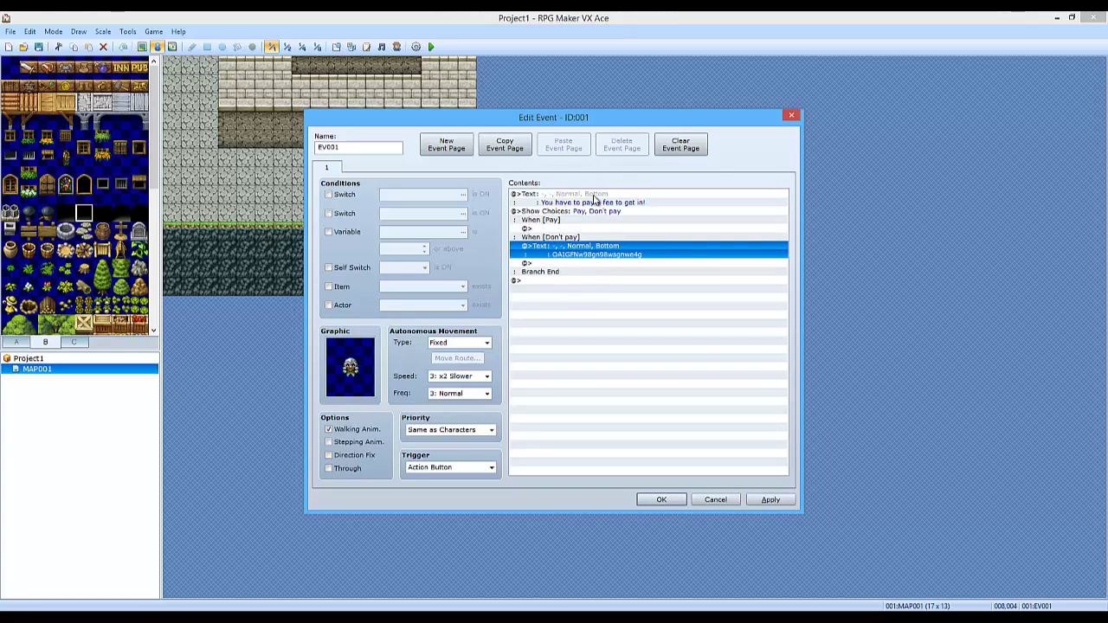
Step: Start a Control Variables command in the Pay branch with a Game Data operand
double_click(573, 229)
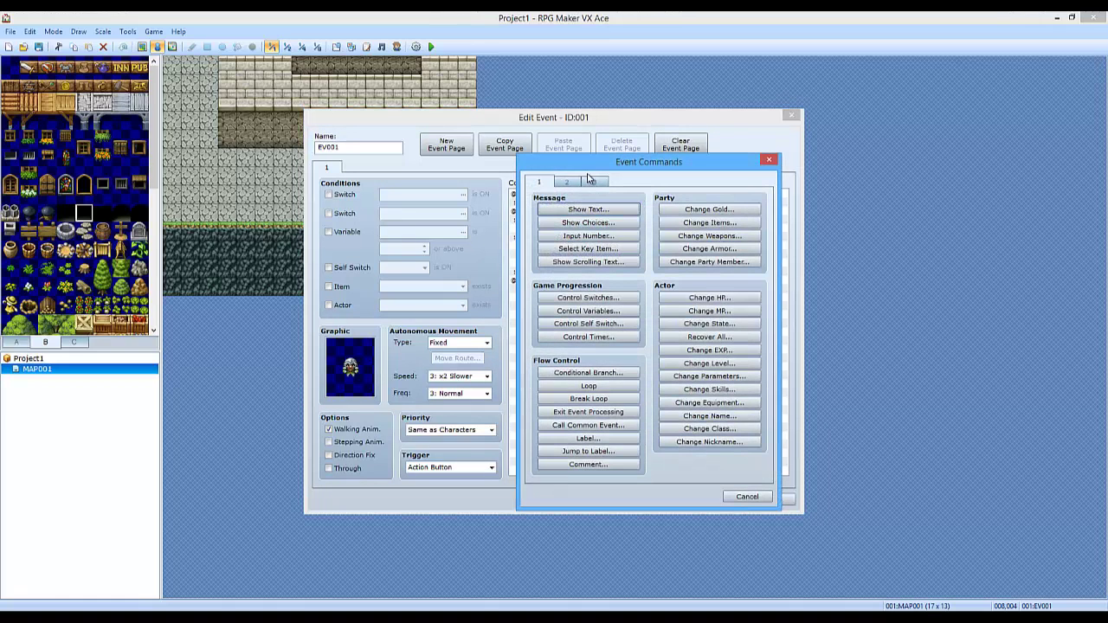
left_click_drag(593, 156, 774, 119)
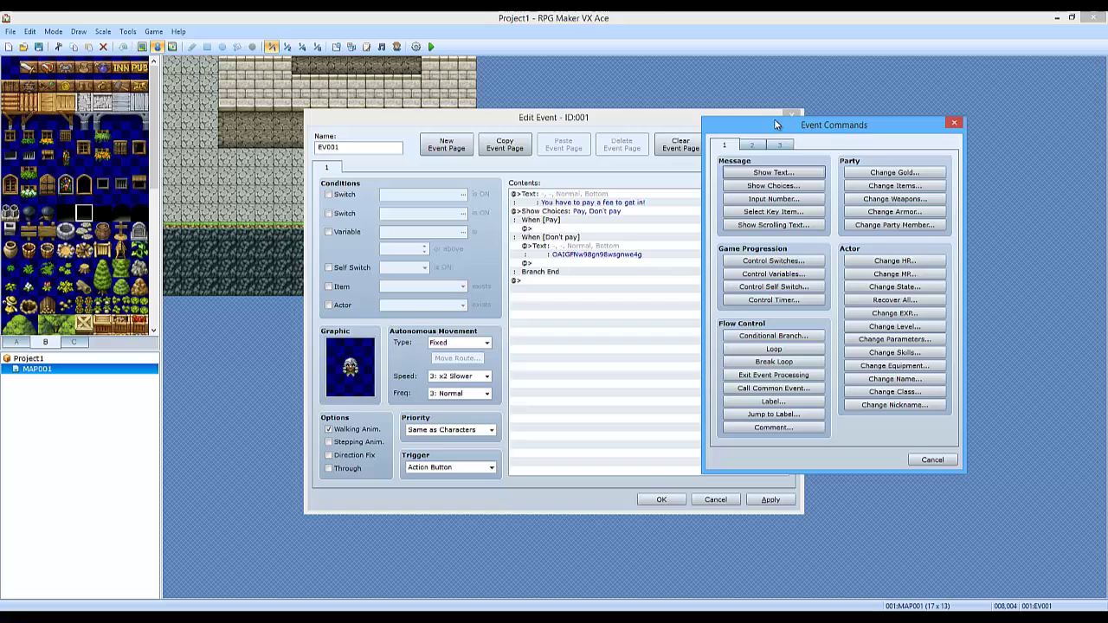
left_click(797, 272)
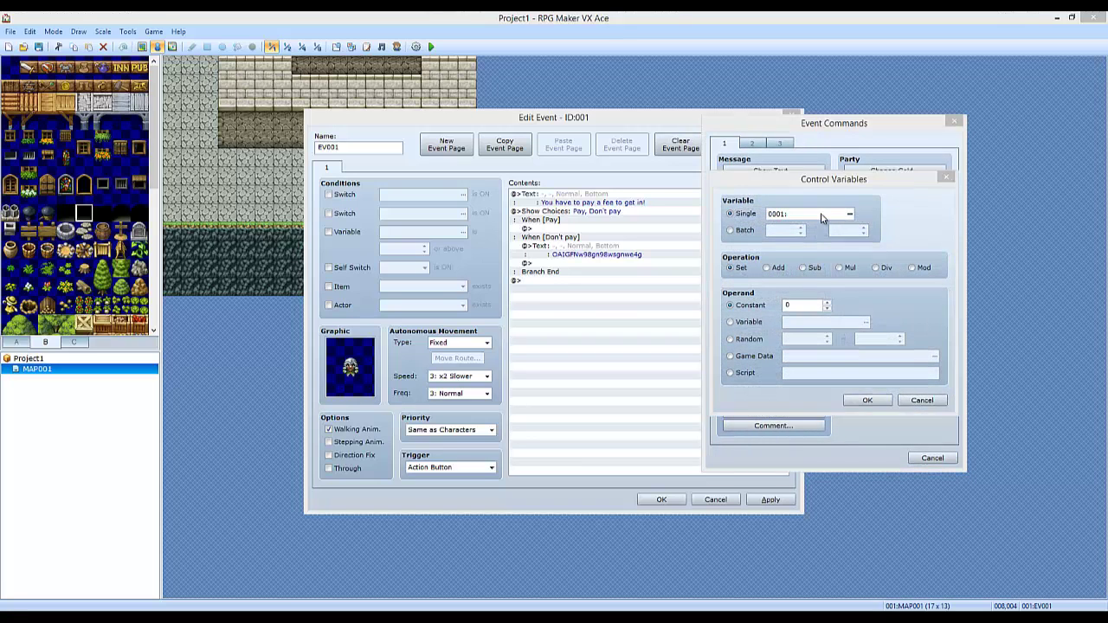
left_click(823, 216)
double_click(840, 206)
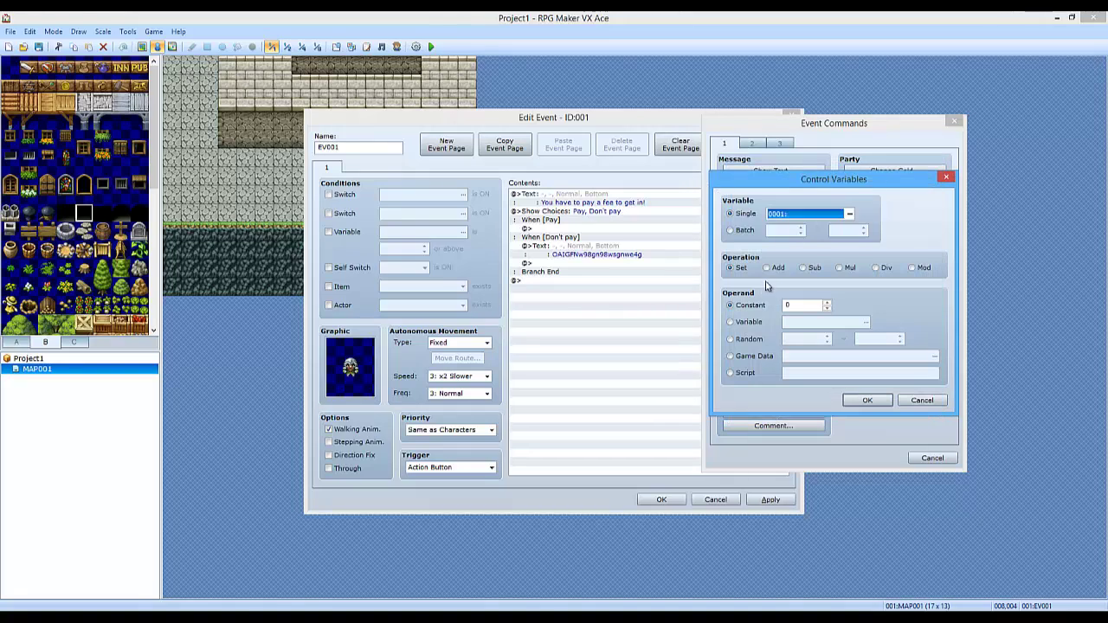
left_click(750, 357)
left_click(795, 362)
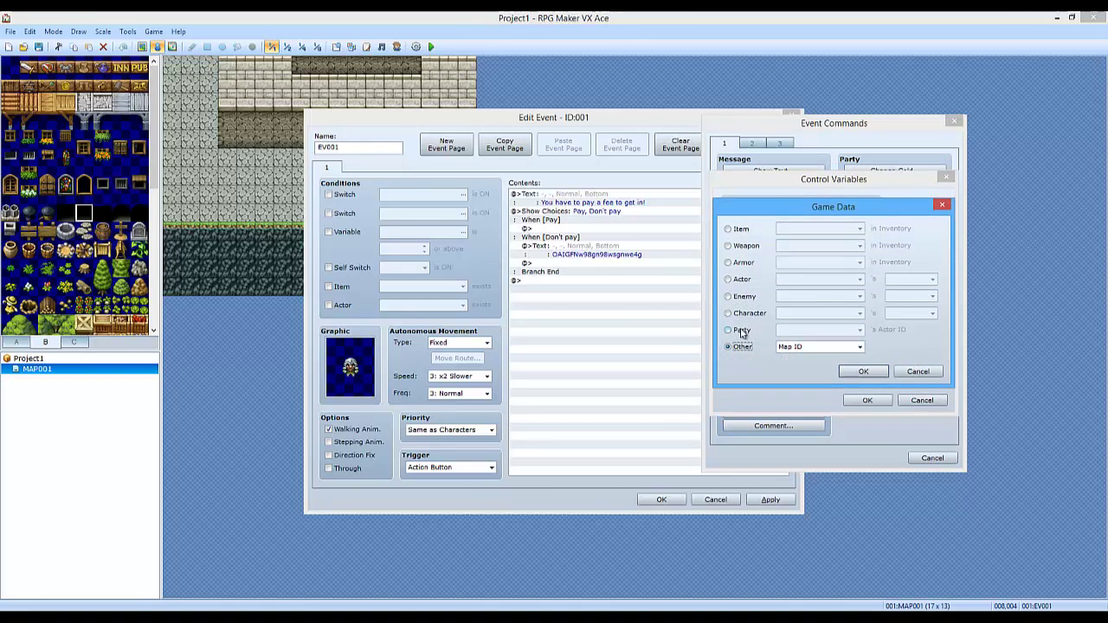
Step: Choose Gold as the game data value for the variable
left_click(742, 330)
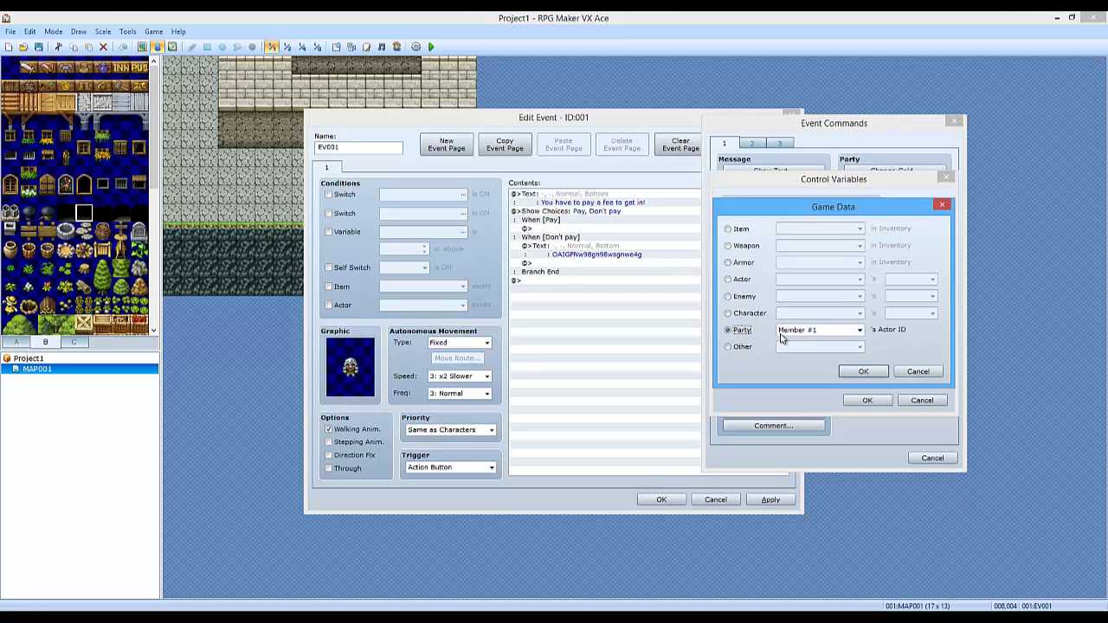
left_click(750, 347)
left_click(797, 347)
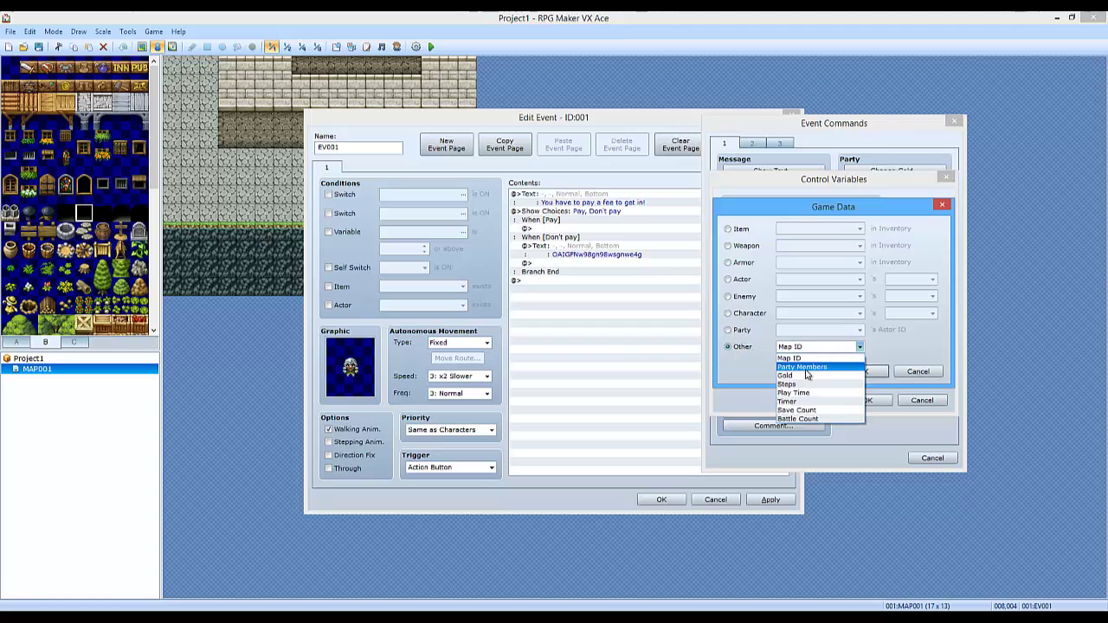
left_click(807, 376)
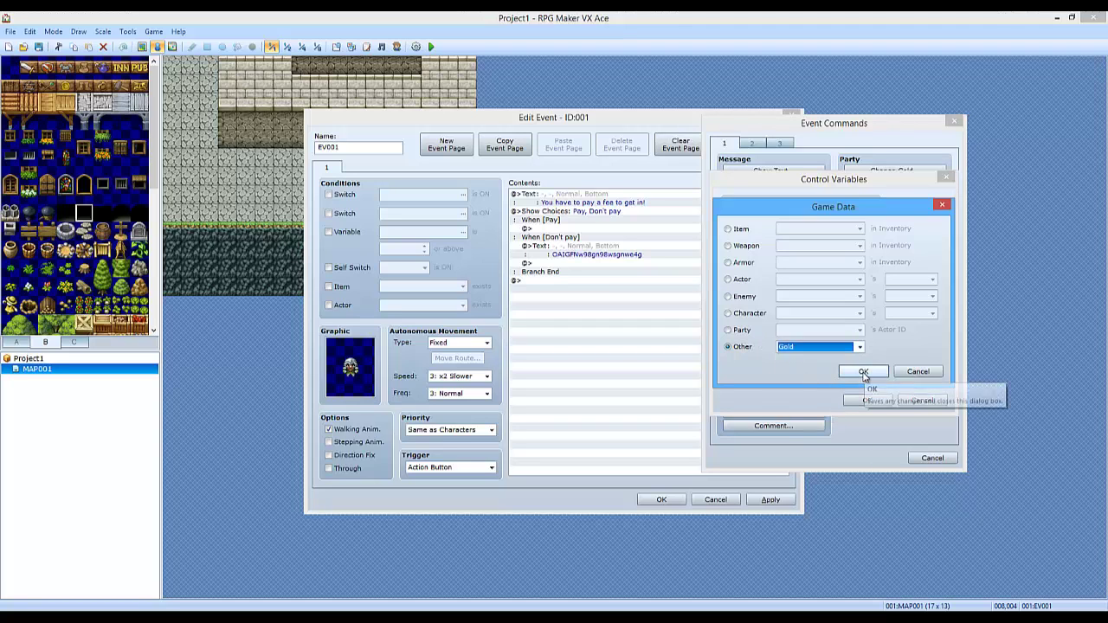
left_click(863, 373)
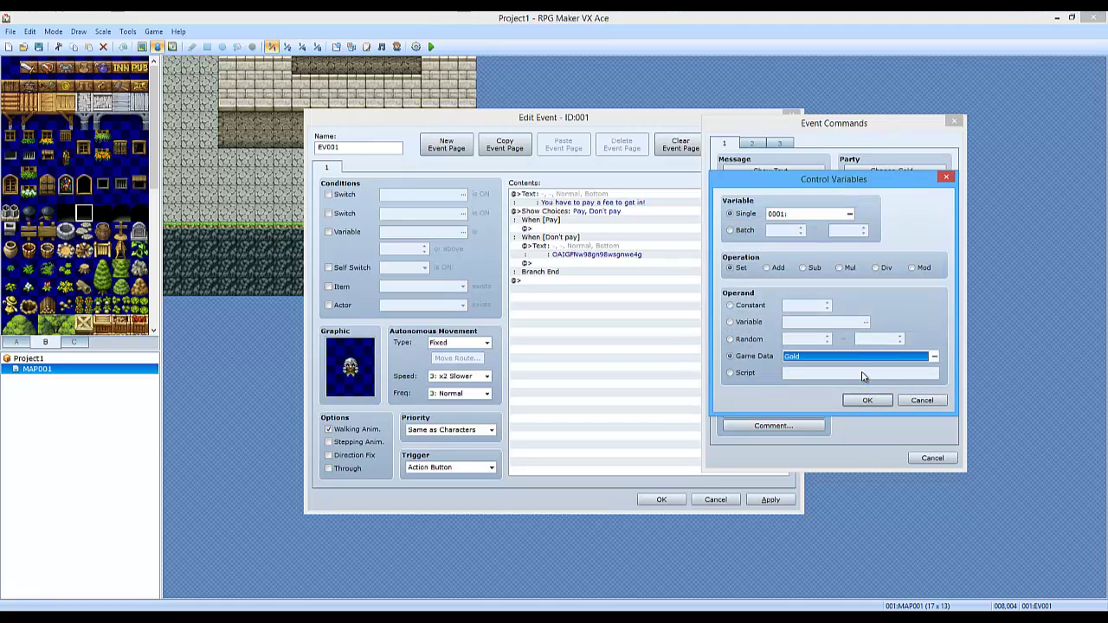
left_click(935, 357)
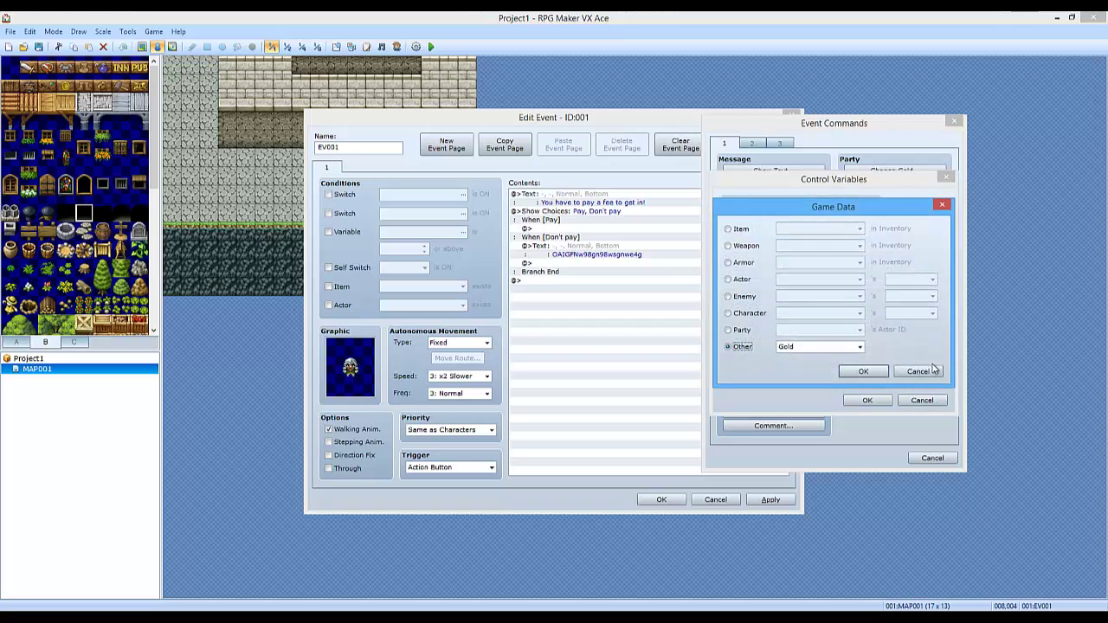
left_click(934, 367)
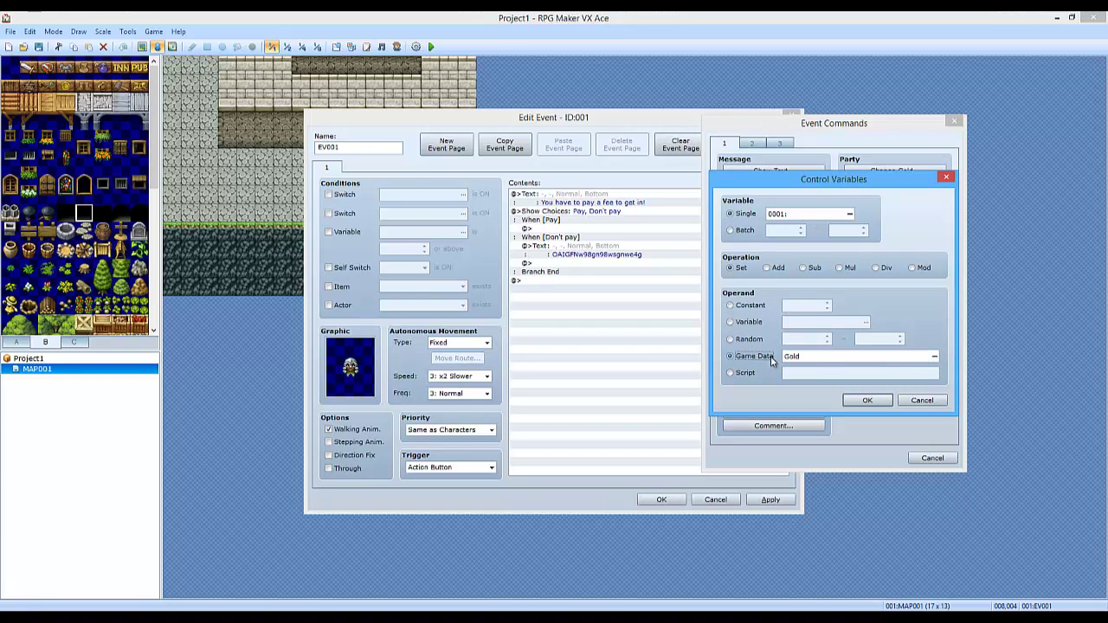
Step: Set the target to variable 0001 and insert the command
left_click(814, 214)
left_click(851, 215)
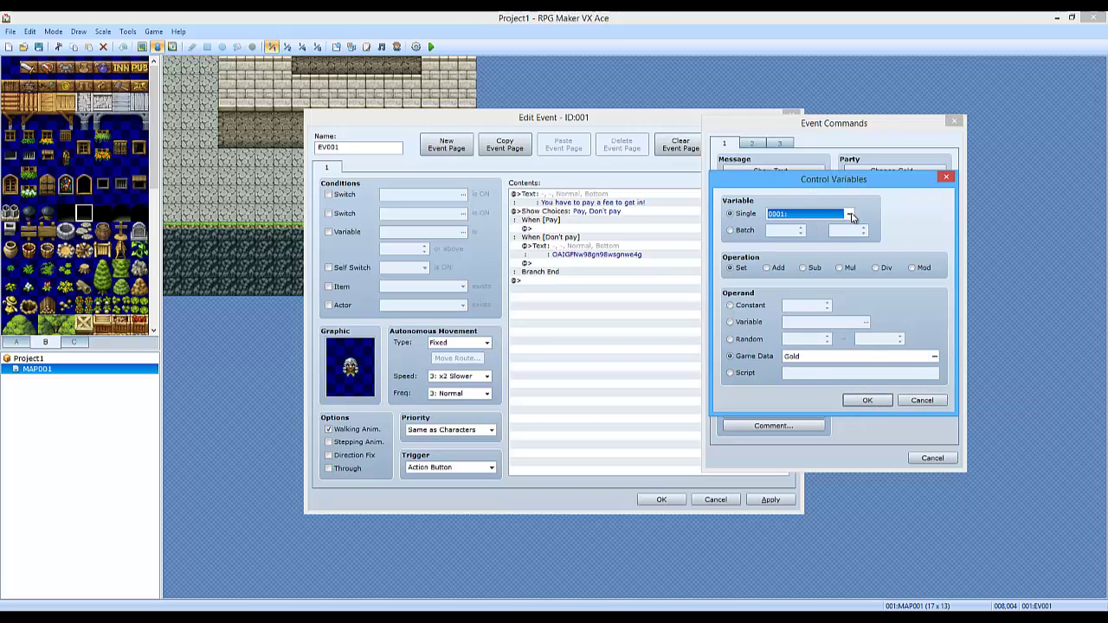
left_click(802, 412)
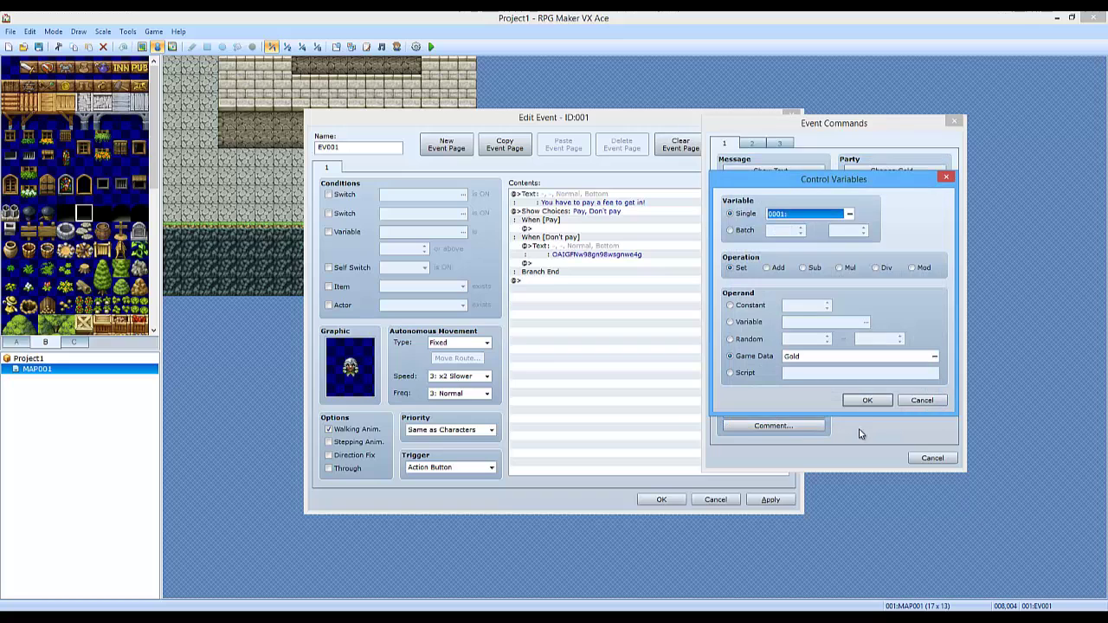
left_click(855, 399)
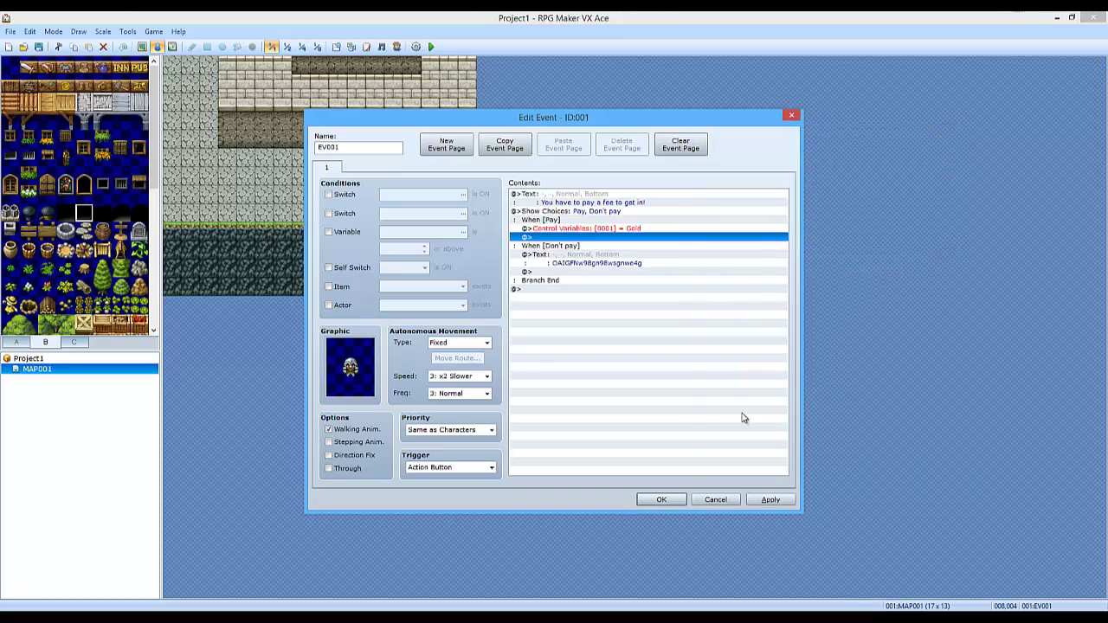
Step: Add a Conditional Branch checking variable 0001 is Greater than or Equal to 50
double_click(629, 240)
left_click(588, 372)
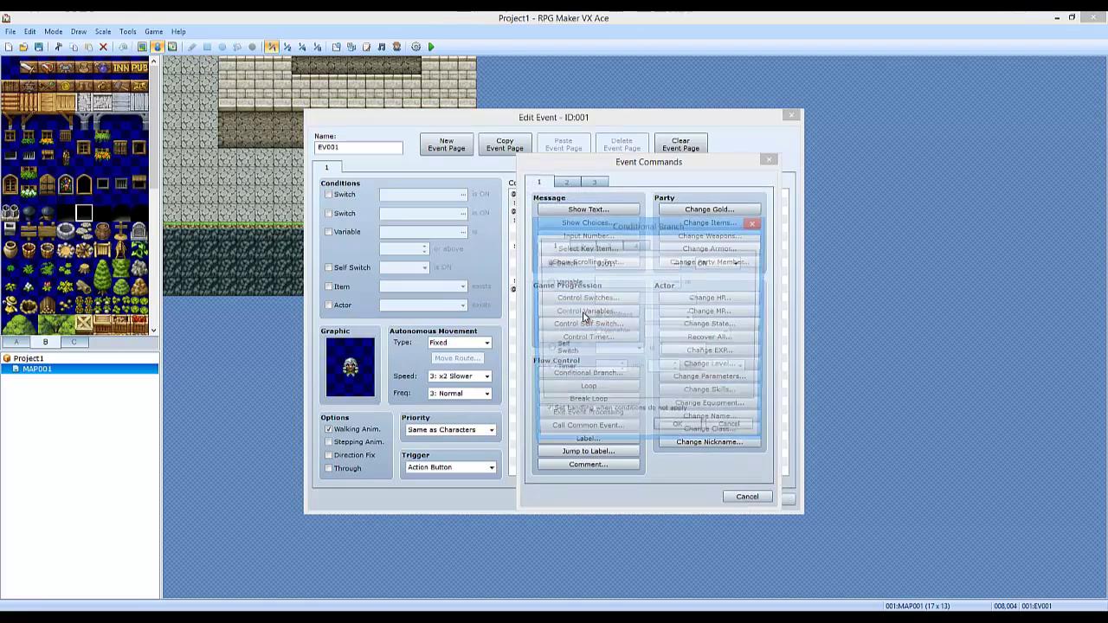
left_click(567, 283)
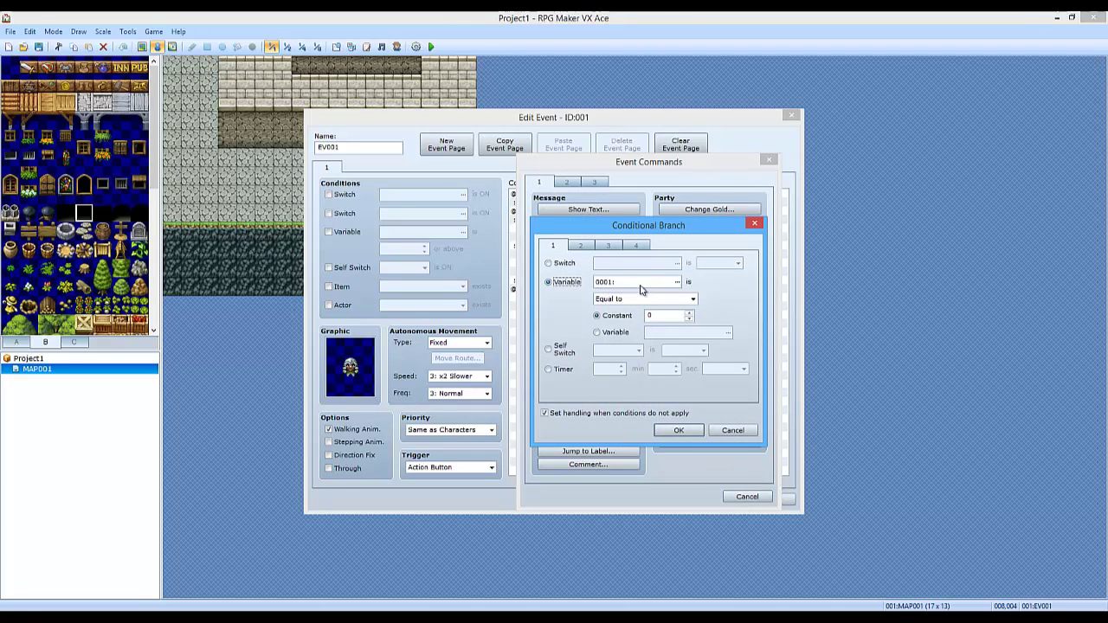
left_click(645, 286)
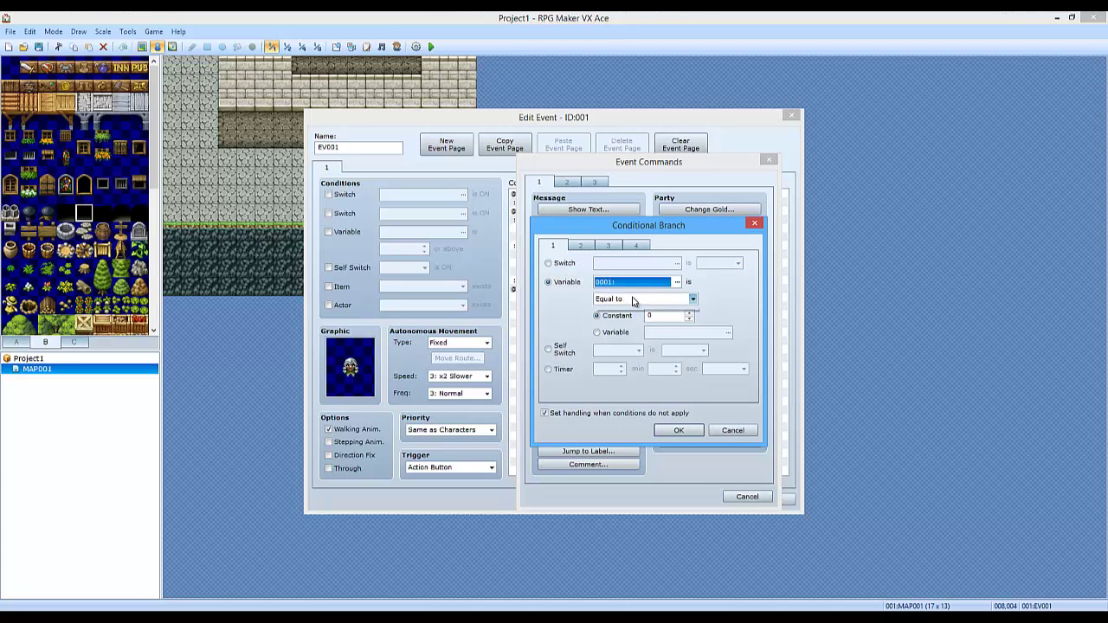
left_click(633, 300)
left_click(668, 300)
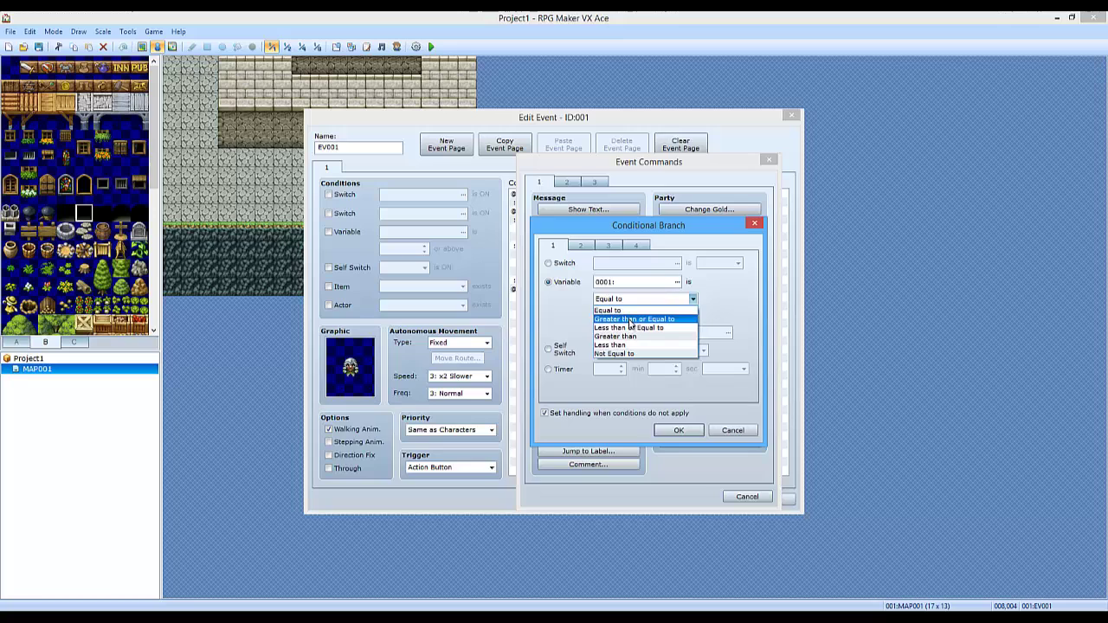
left_click(632, 319)
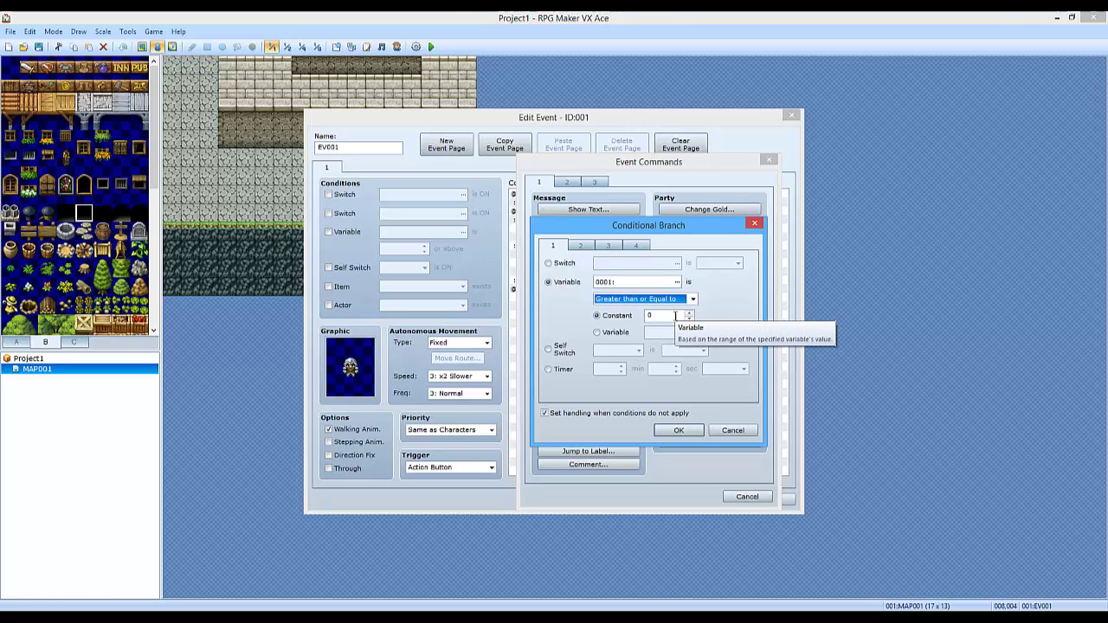
key("Tab")
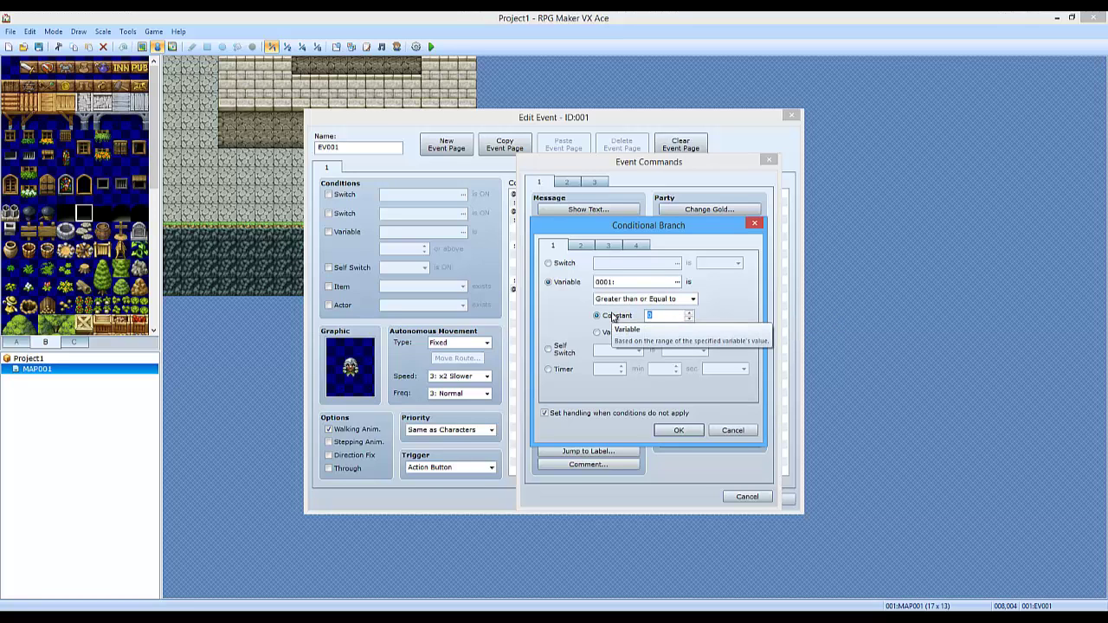
left_click(671, 427)
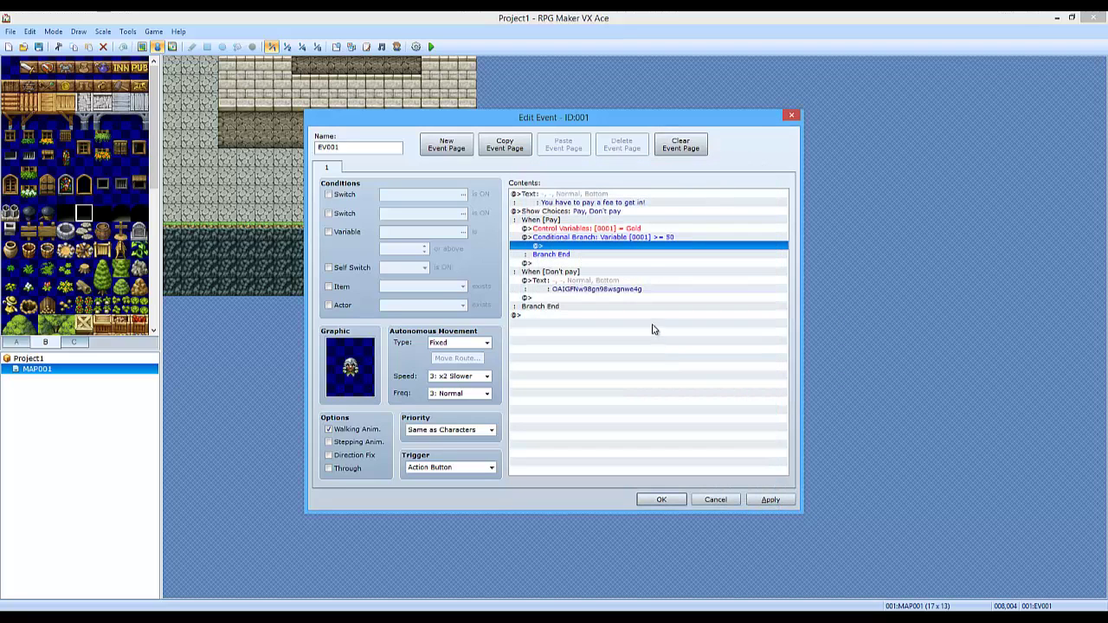
Step: Enable 'Set handling when conditions do not apply' to add an Else section
double_click(643, 237)
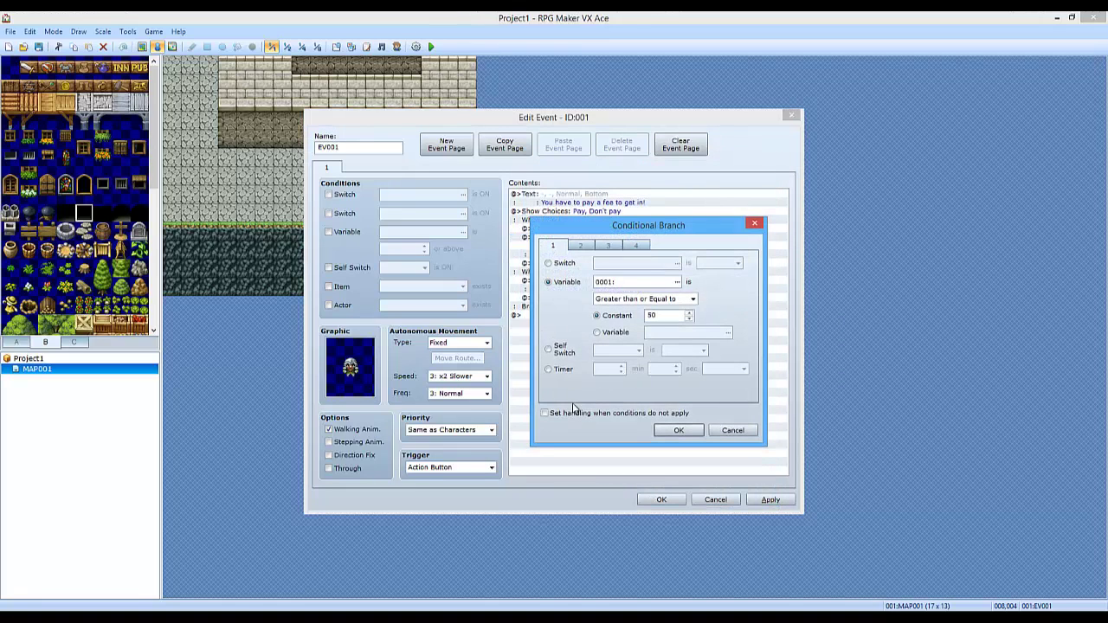
left_click(564, 415)
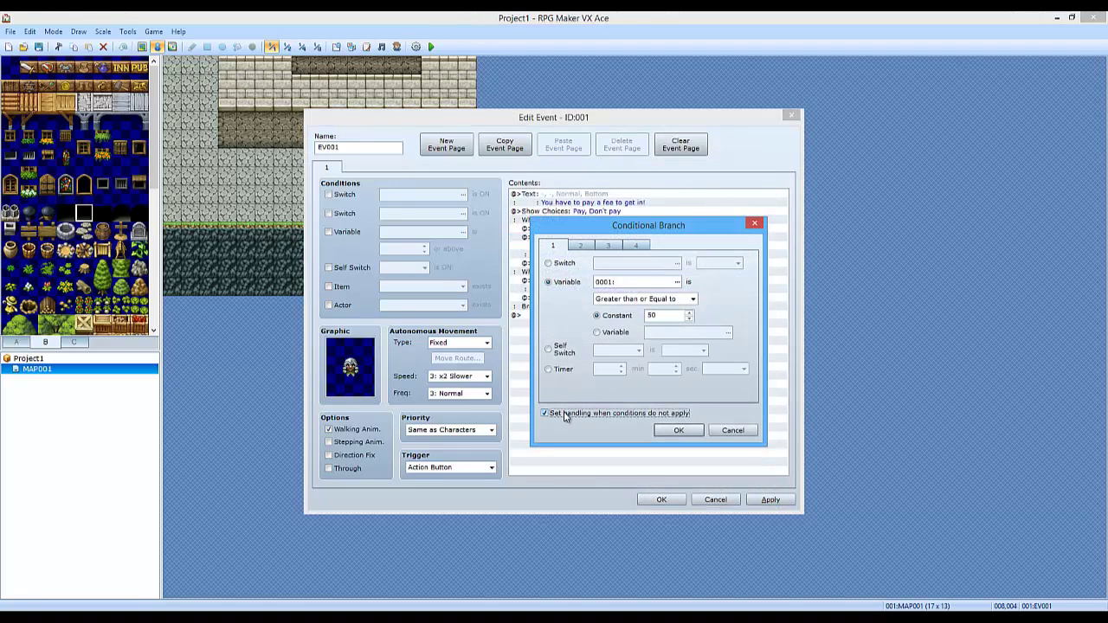
left_click(670, 429)
left_click(589, 251)
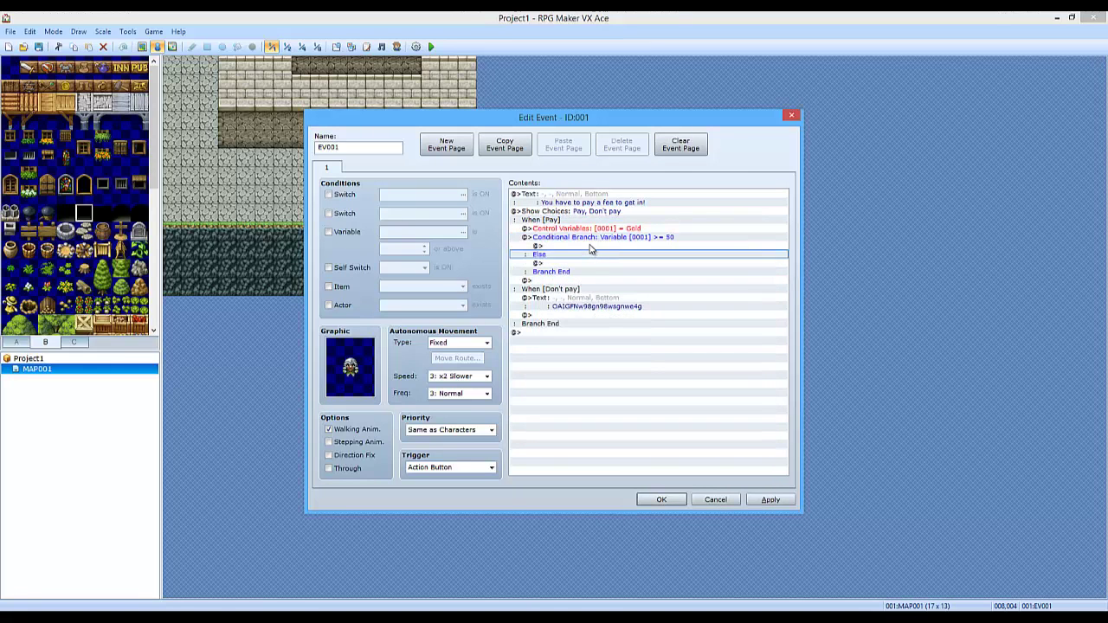
Step: Add the Show Text message 'WELL COME ON IN! :D' inside the passing branch
double_click(589, 247)
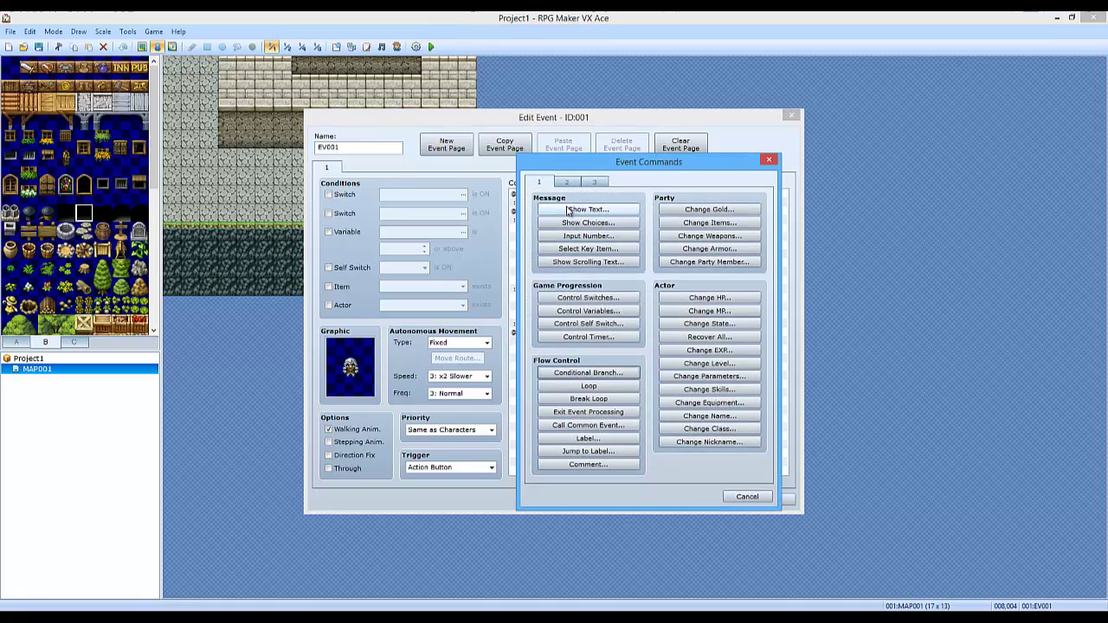
left_click(572, 210)
type("WELL COME ON IN! :D")
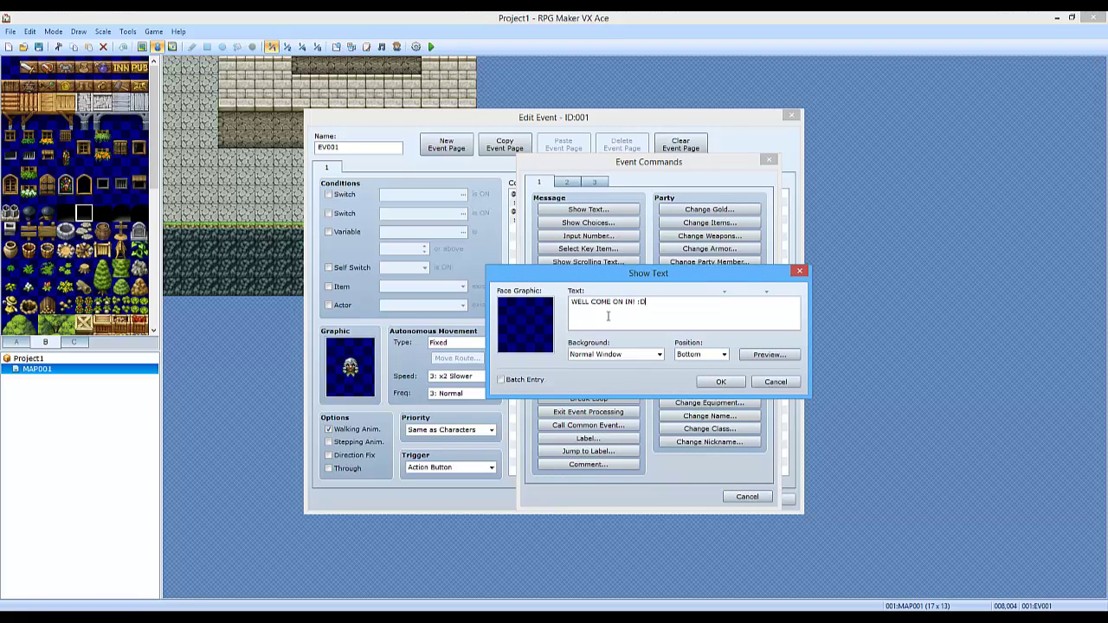
left_click(720, 382)
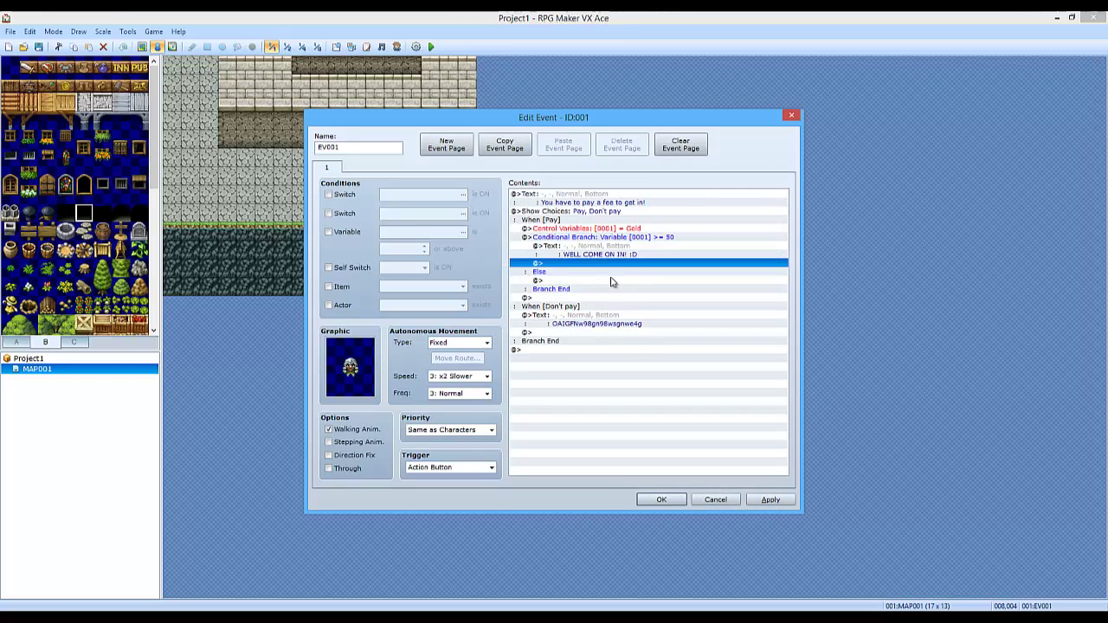
left_click(610, 281)
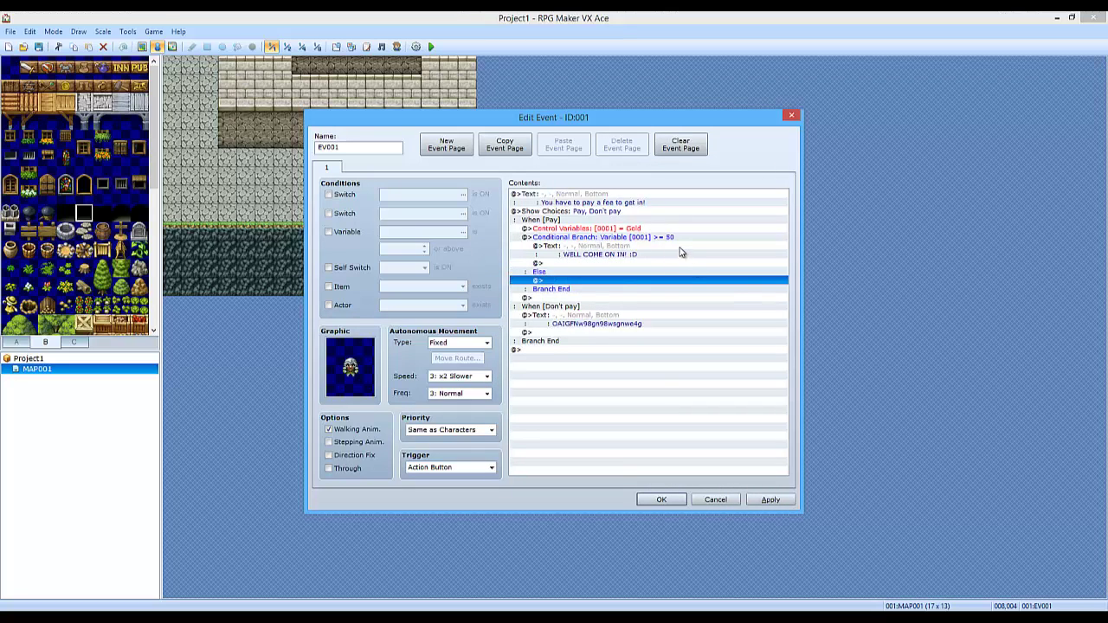
Step: Add 'You don't have enough gold.' under Else and save the event
double_click(639, 282)
left_click(595, 210)
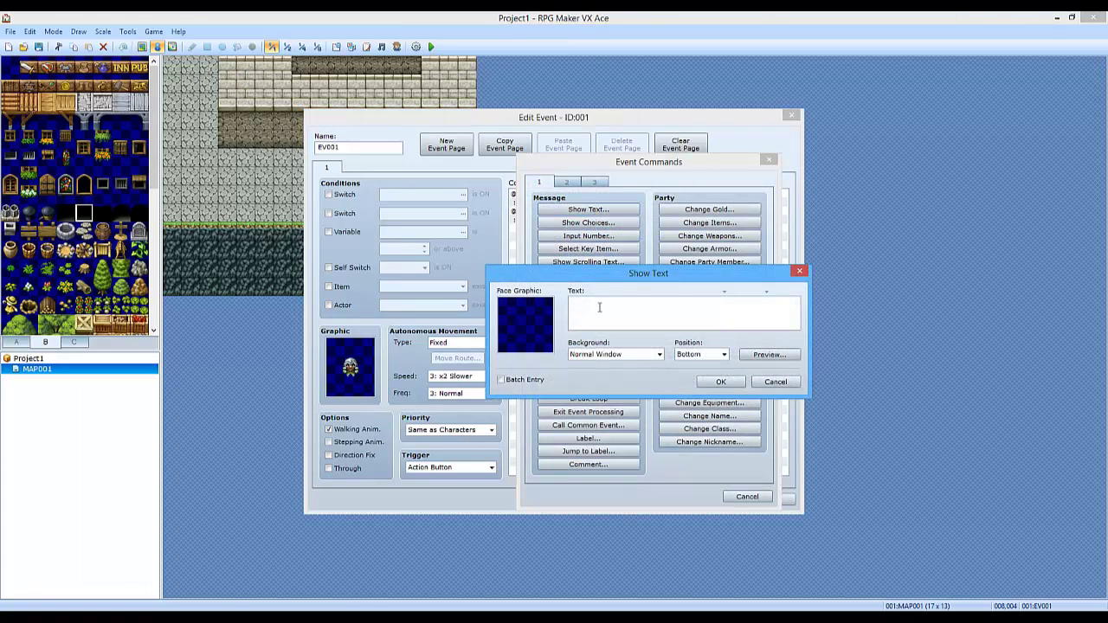
type("Mang' y")
key("BackSpace")
key("BackSpace")
key("BackSpace")
key("BackSpace")
key("BackSpace")
key("BackSpace")
key("BackSpace")
key("BackSpace")
key("BackSpace")
key("BackSpace")
key("BackSpace")
key("BackSpace")
key("BackSpace")
key("BackSpace")
type("You")
left_click(715, 383)
left_click(611, 459)
left_click(661, 500)
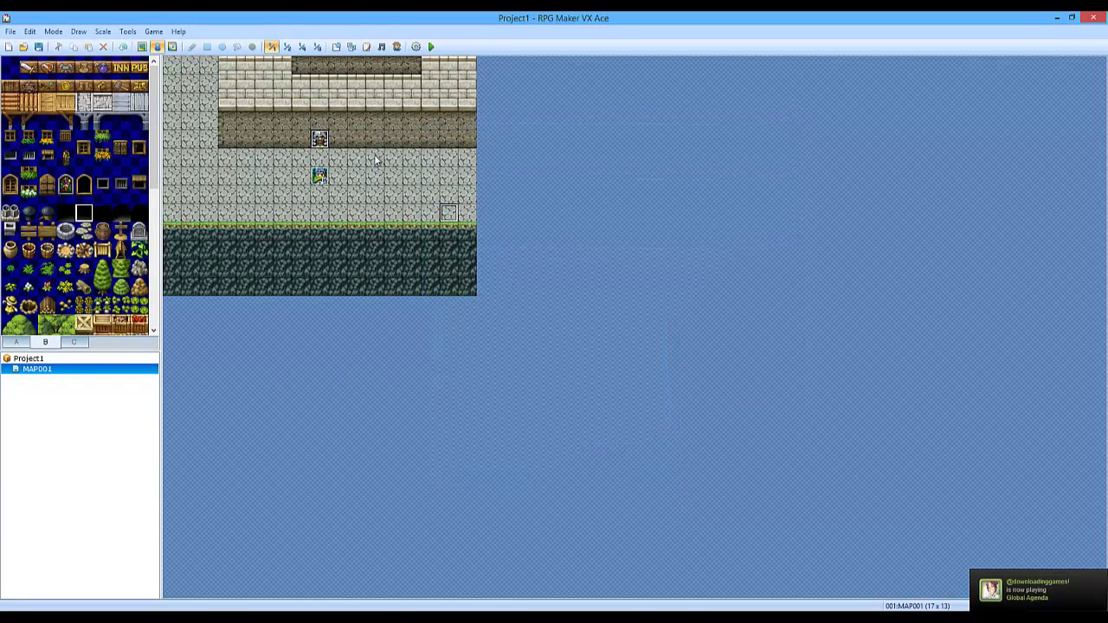
Step: Launch a playtest and start a New Game
right_click(357, 173)
key("Escape")
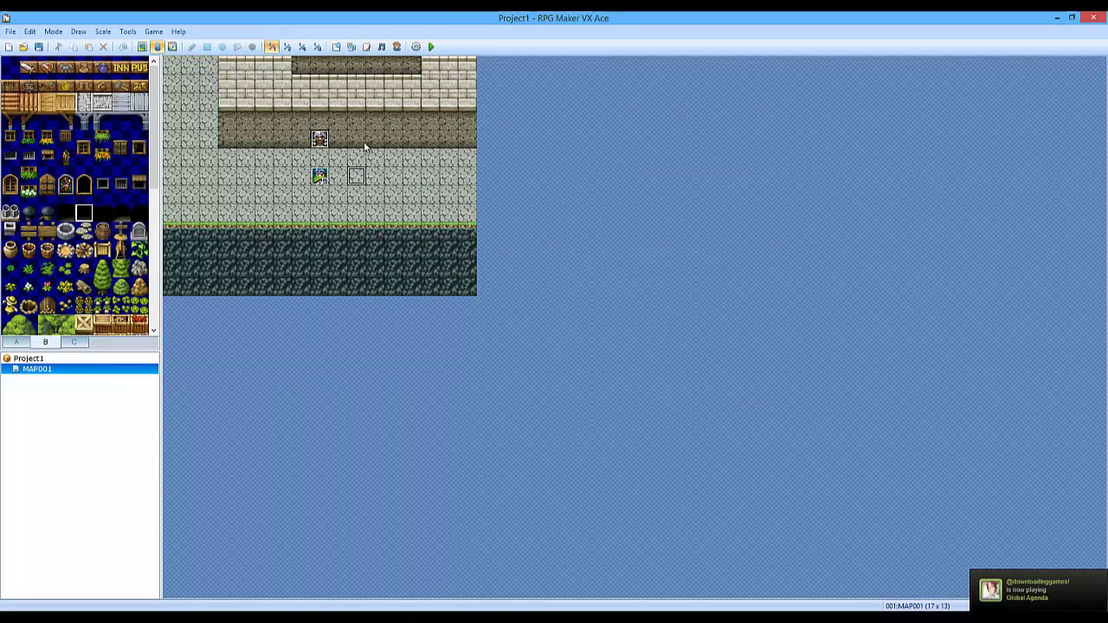
left_click(431, 47)
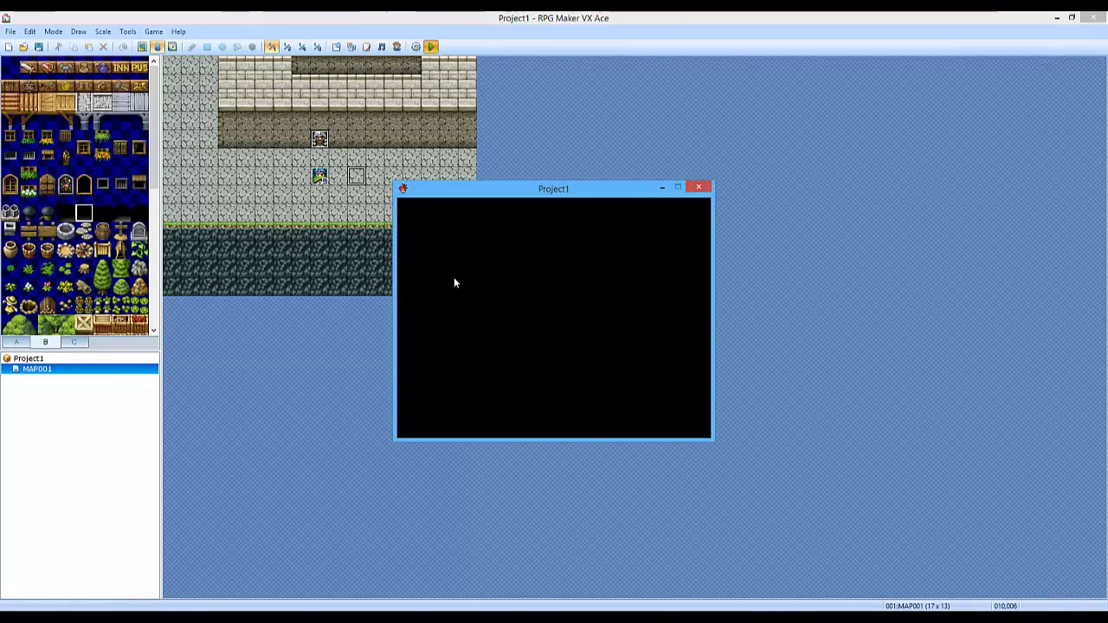
key("Return")
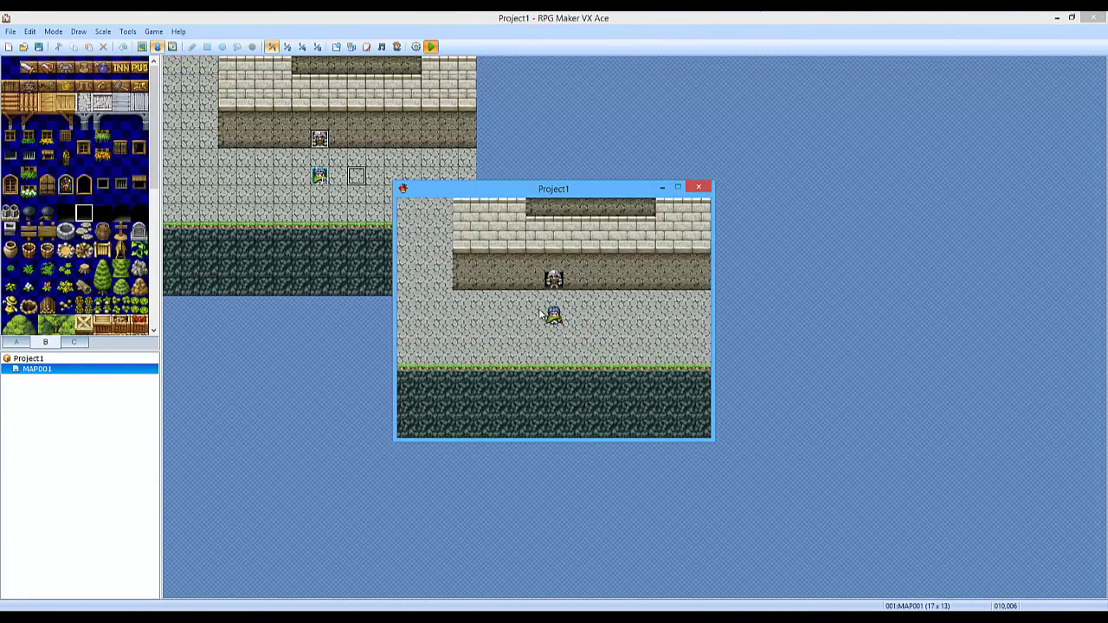
Step: Talk to the guard, answer Don't pay, then talk again and answer Pay
key("Up")
key("Up")
key("Return")
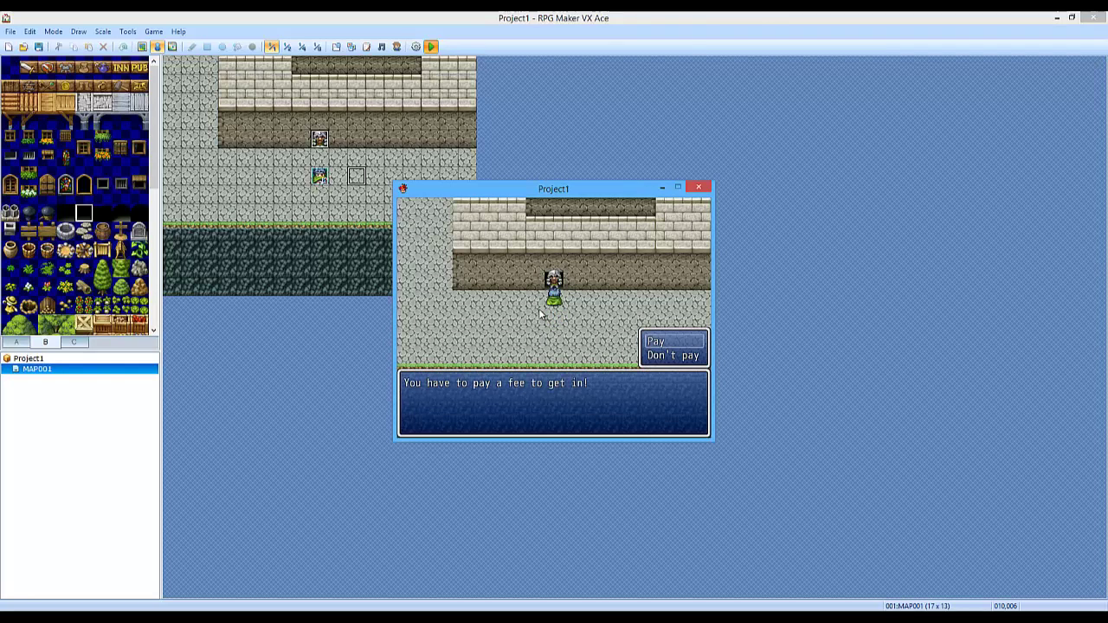
key("Down")
key("Return")
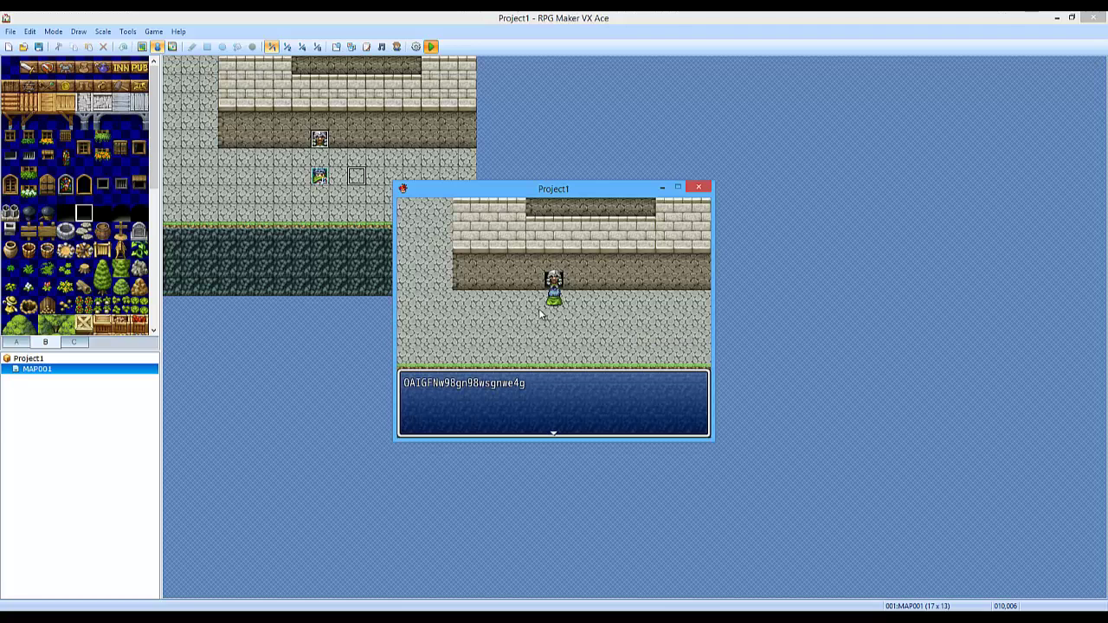
key("Return")
key("Return")
key("Return")
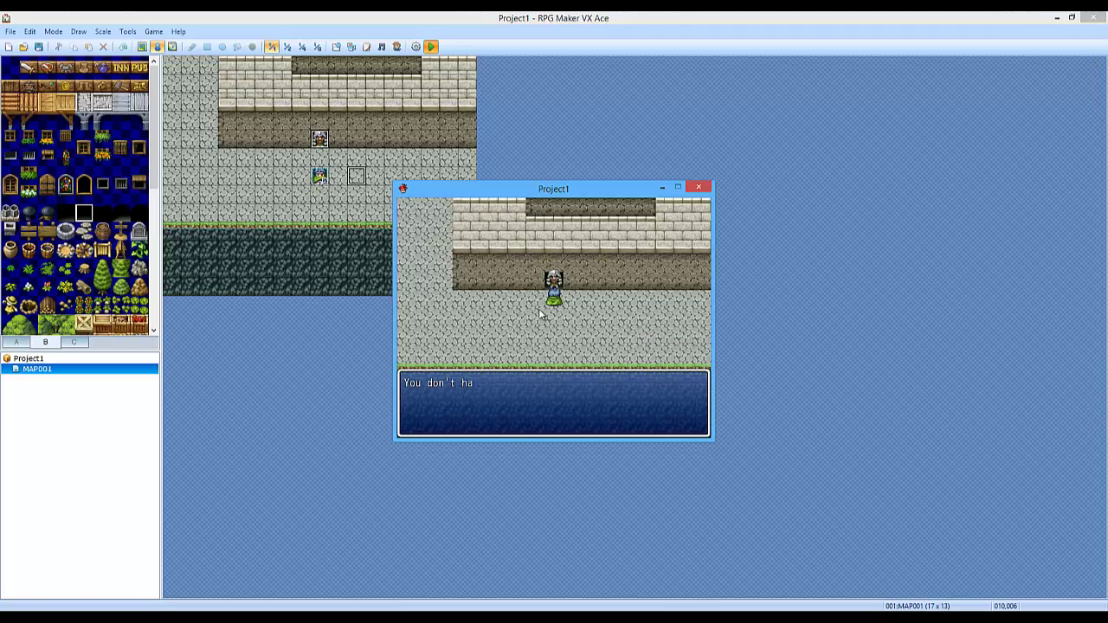
key("Return")
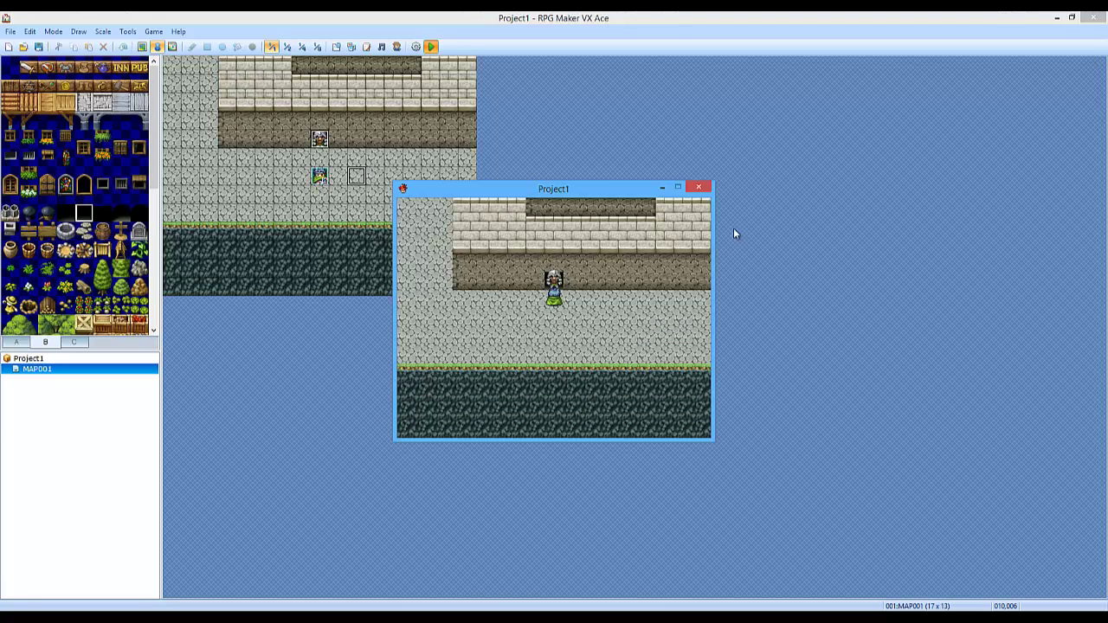
Step: Close the playtest and add a Quick Event treasure chest with 99 gold beside the NPC
left_click(699, 185)
right_click(364, 156)
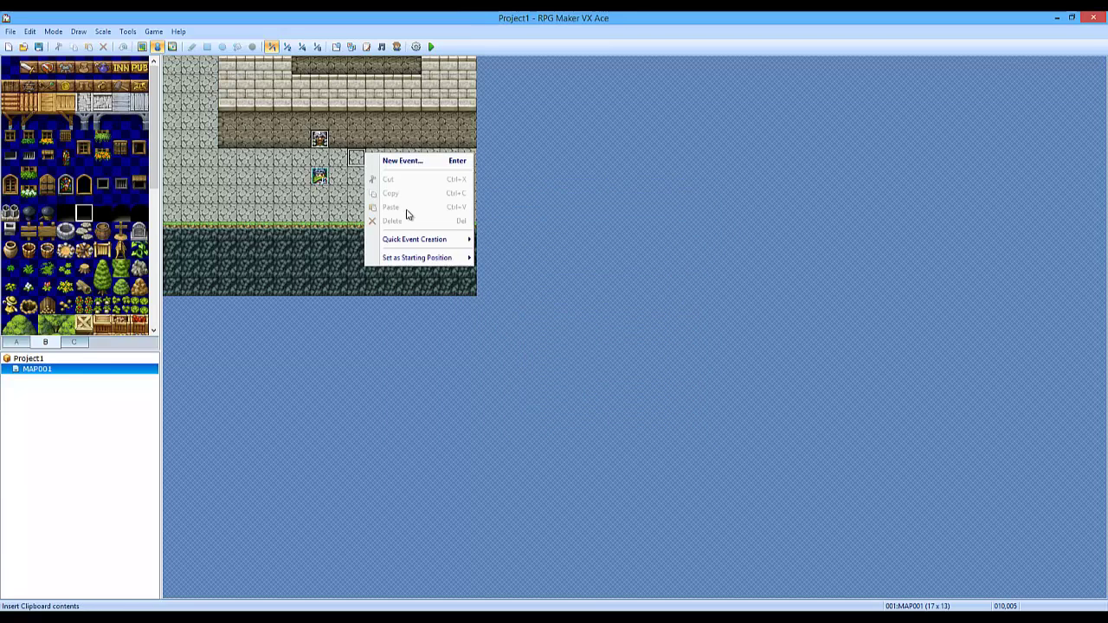
left_click(303, 196)
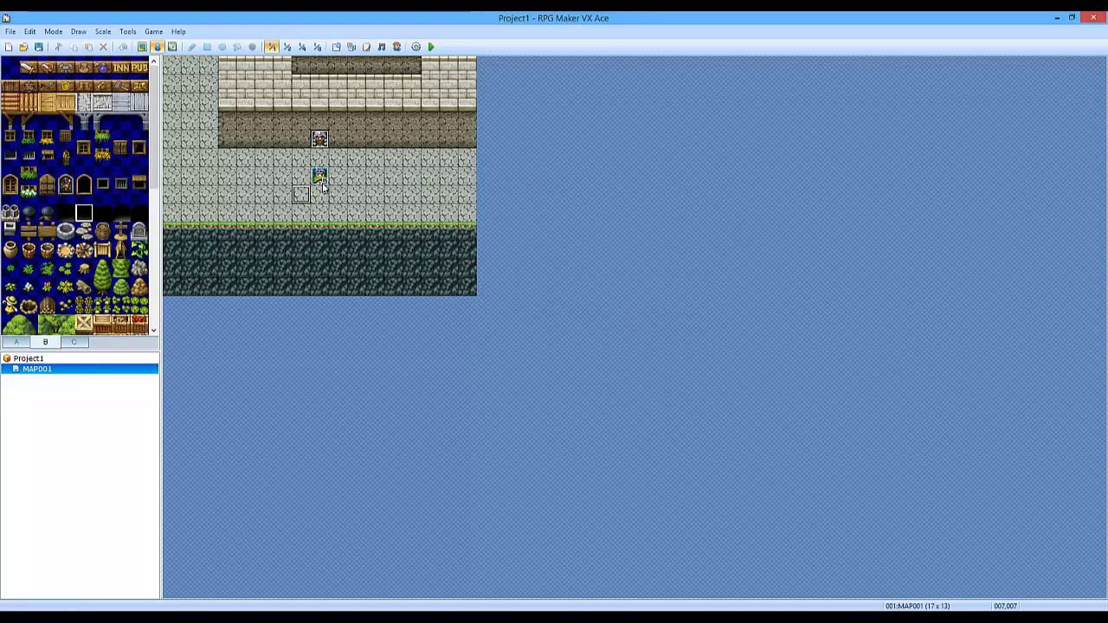
right_click(367, 159)
right_click(346, 155)
right_click(357, 156)
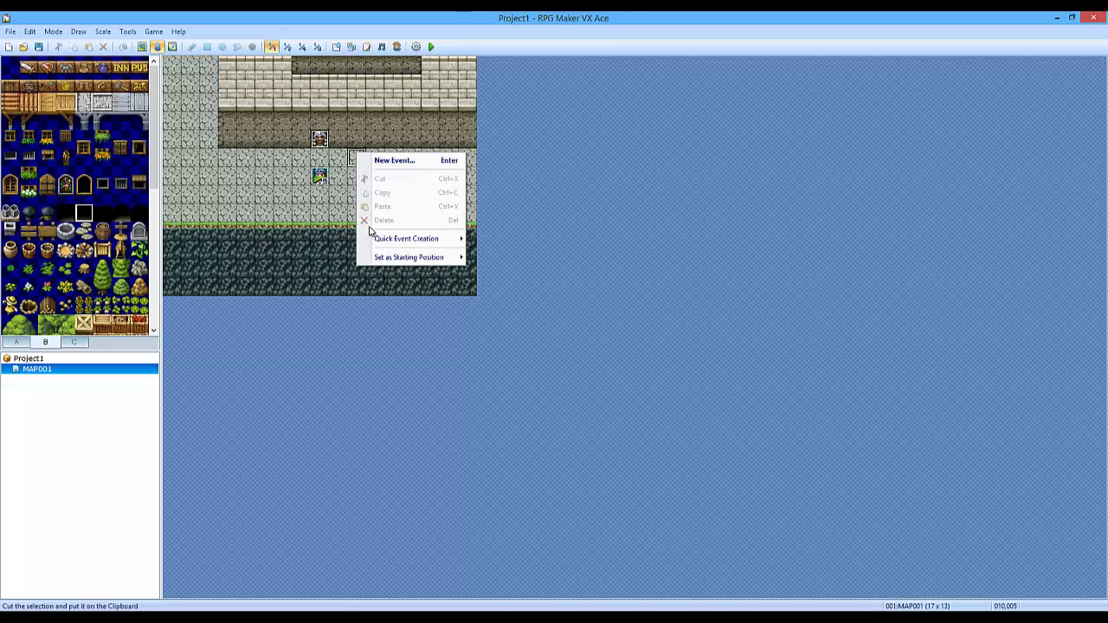
left_click(487, 267)
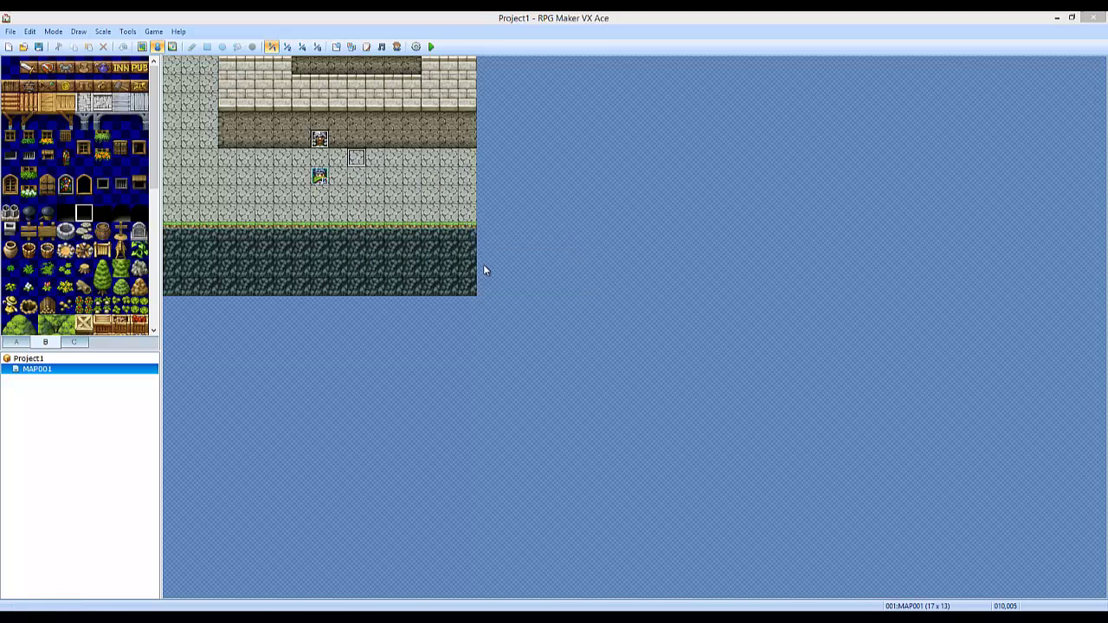
double_click(583, 288)
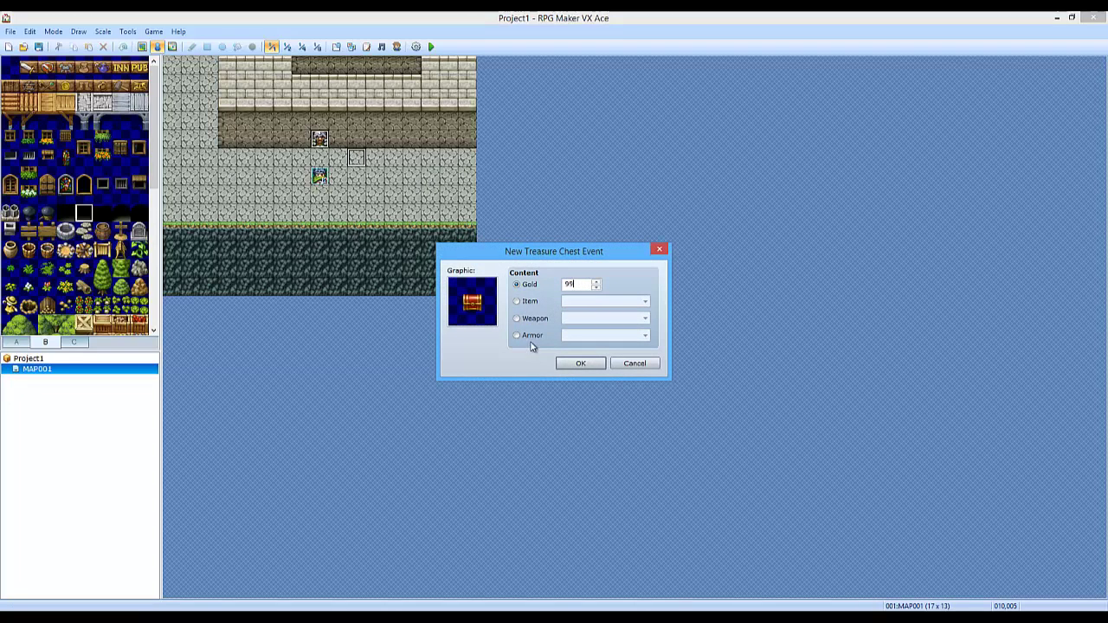
left_click(571, 363)
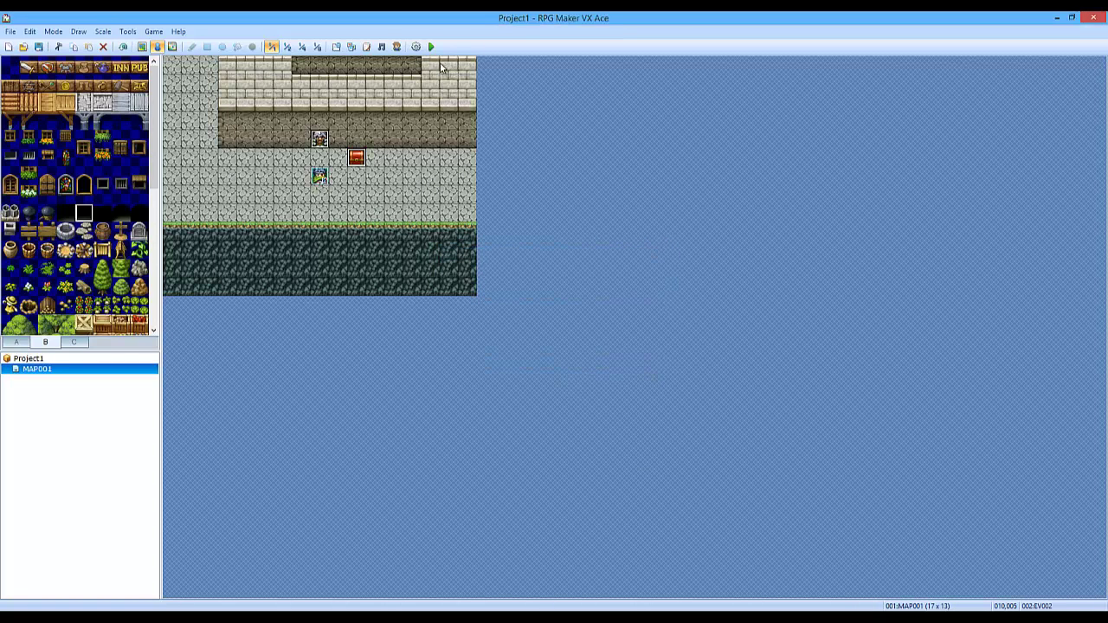
Step: Save the project, start a new-game playtest, and try paying without enough gold
left_click(434, 49)
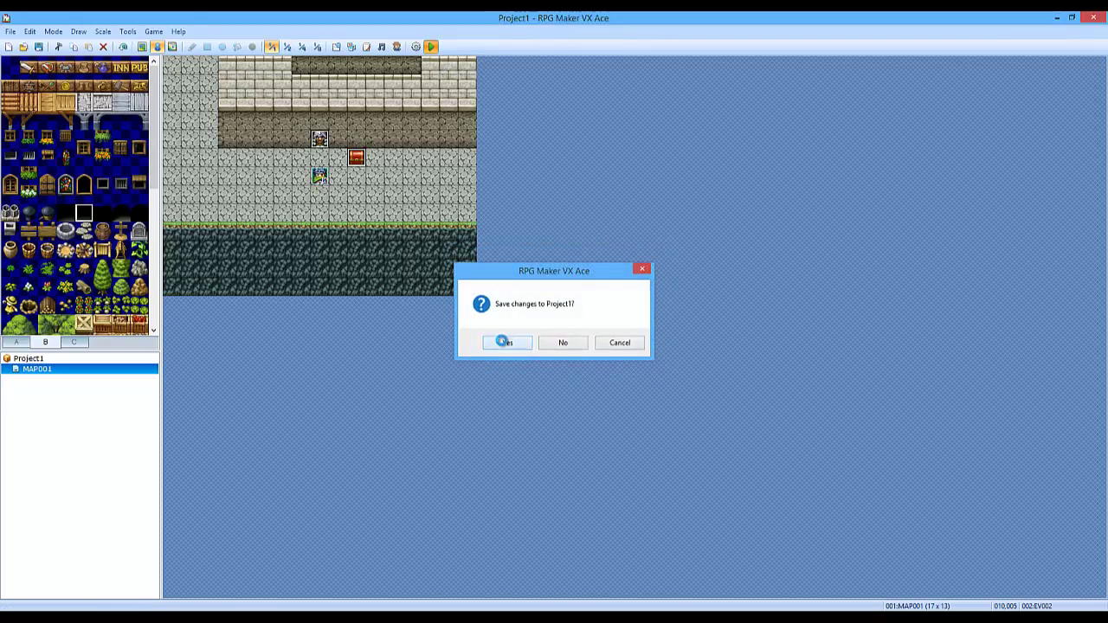
left_click(498, 341)
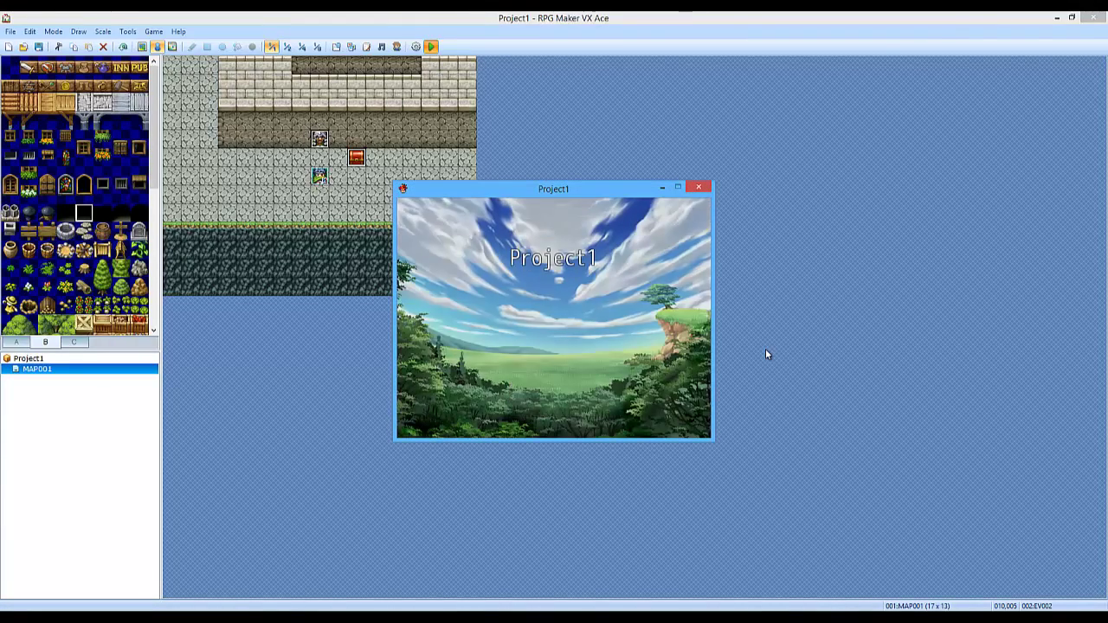
key("Return")
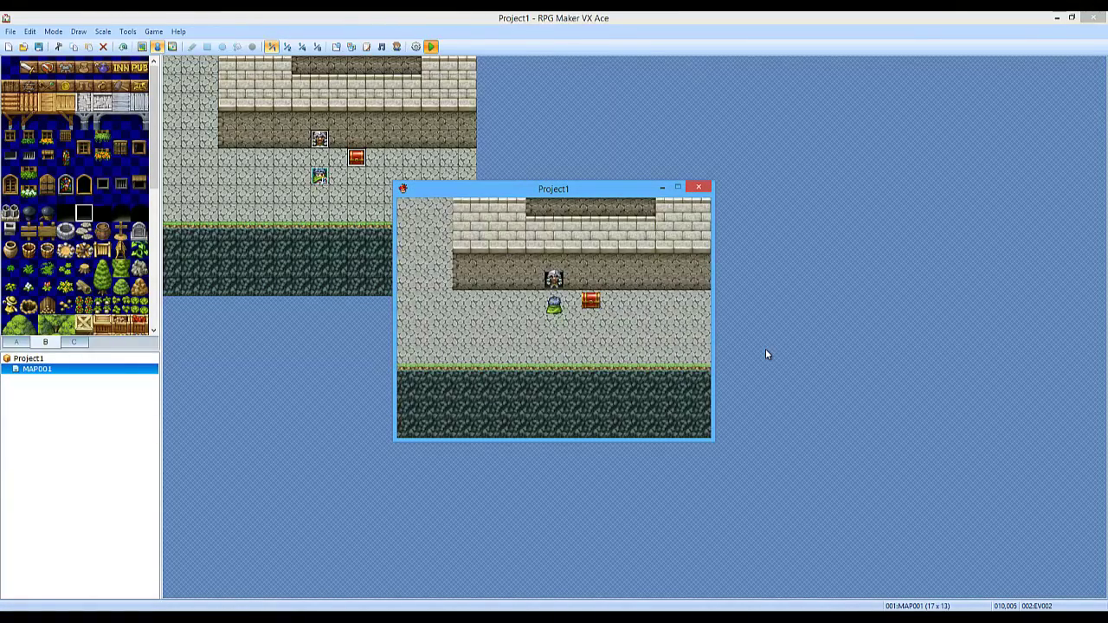
key("Return")
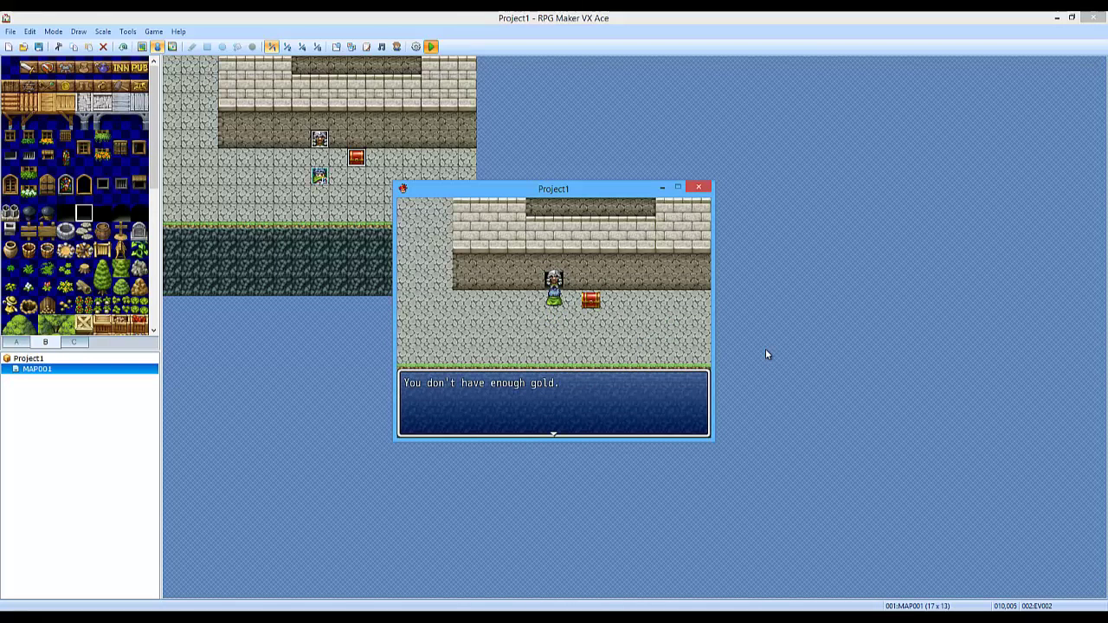
key("Return")
Step: Open the chest for 99 gold, then pay the old man and see his welcome
key("Right")
key("Return")
key("Return")
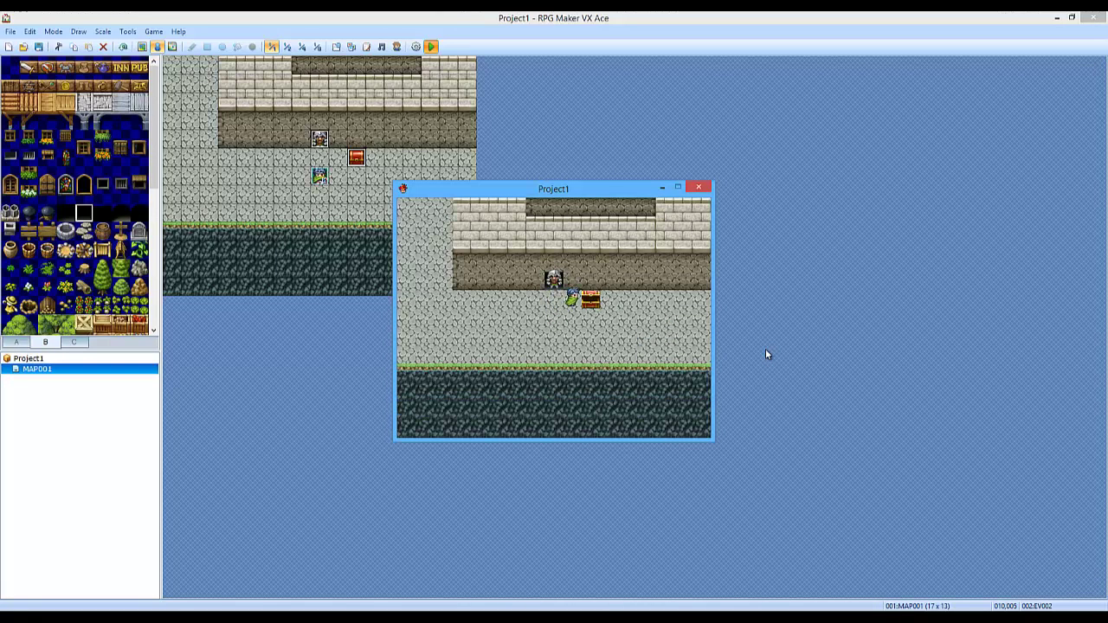
key("Left")
key("Up")
key("Return")
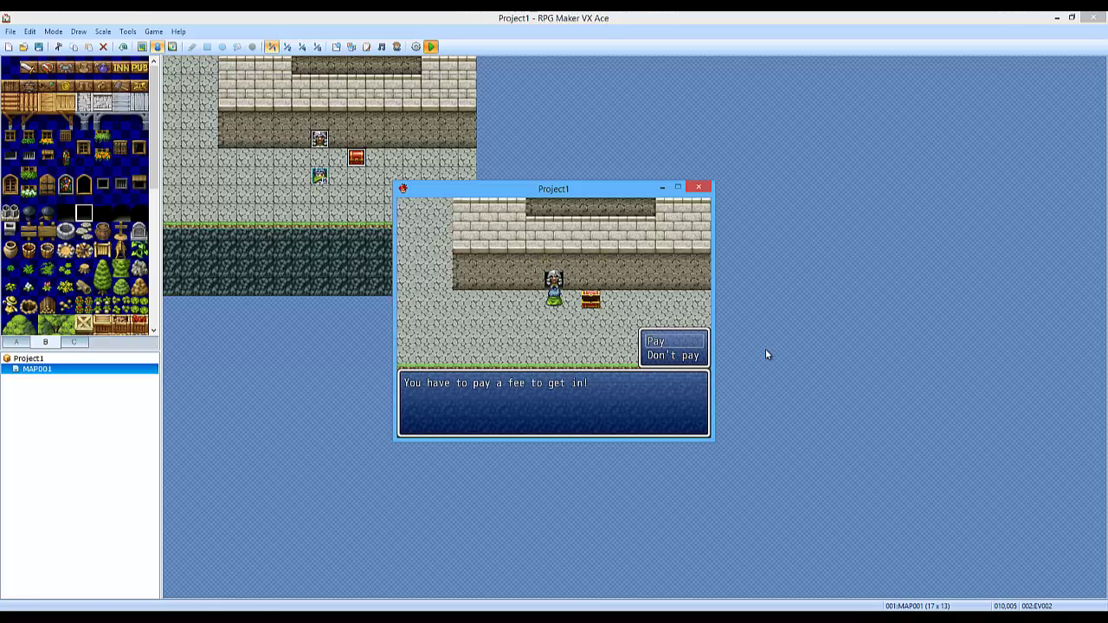
key("Return")
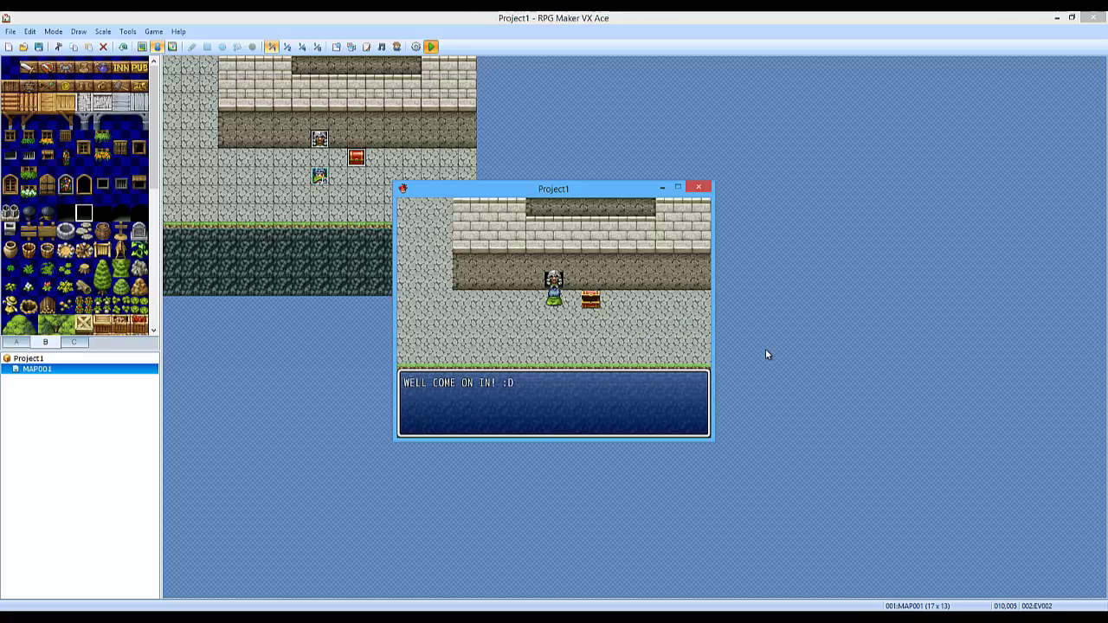
key("Return")
Step: Close the playtest, open the old man's event, and select the line after the welcome message
left_click(698, 187)
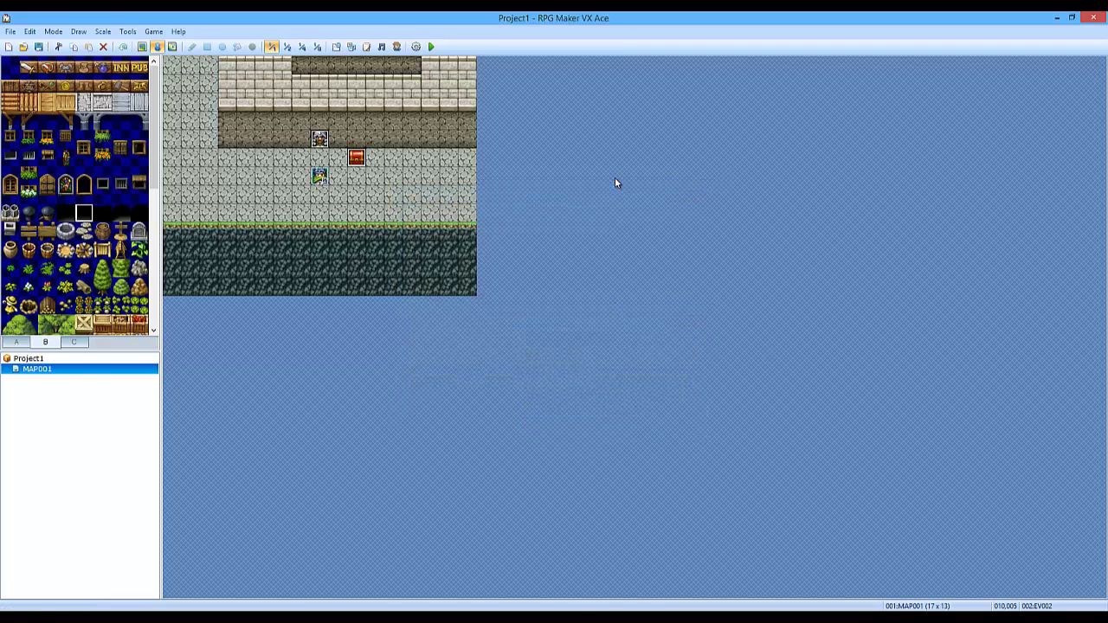
double_click(319, 139)
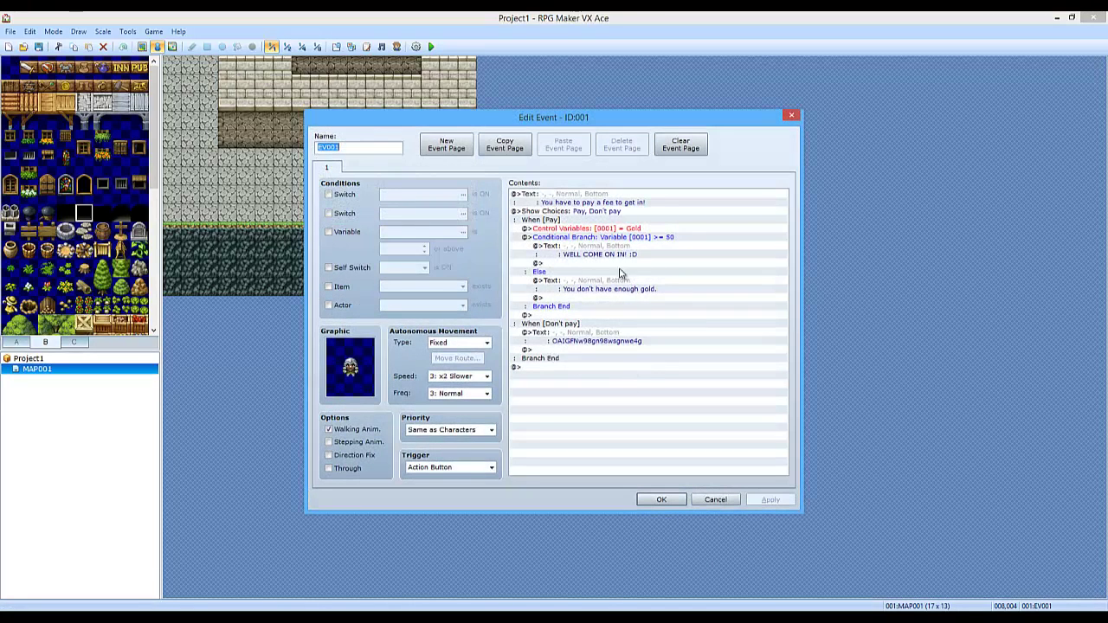
left_click(570, 298)
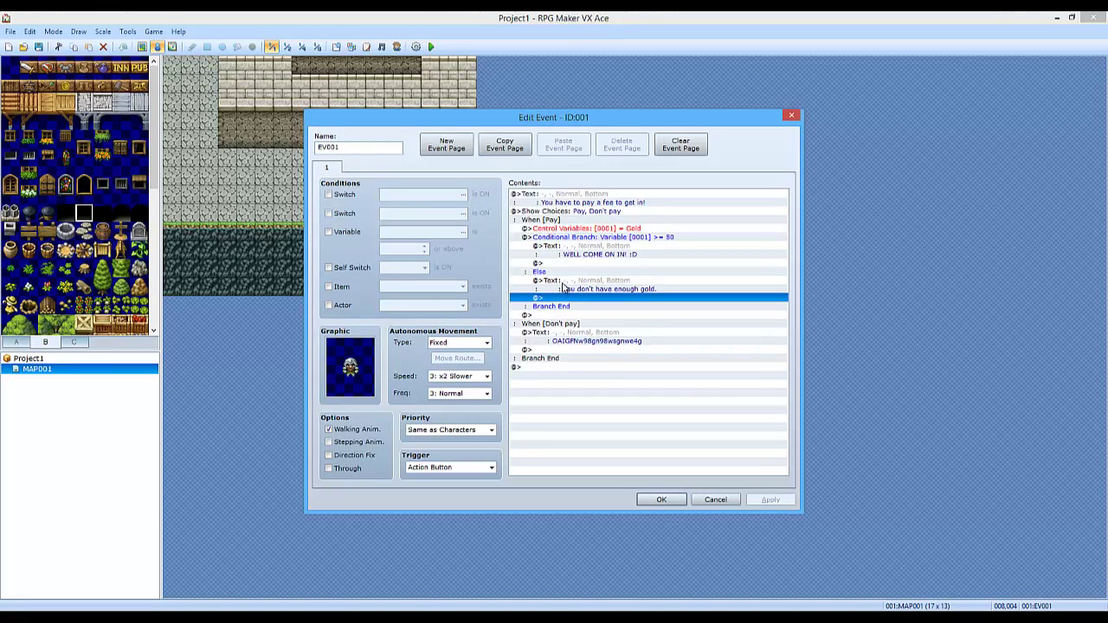
left_click(562, 255)
left_click(561, 264)
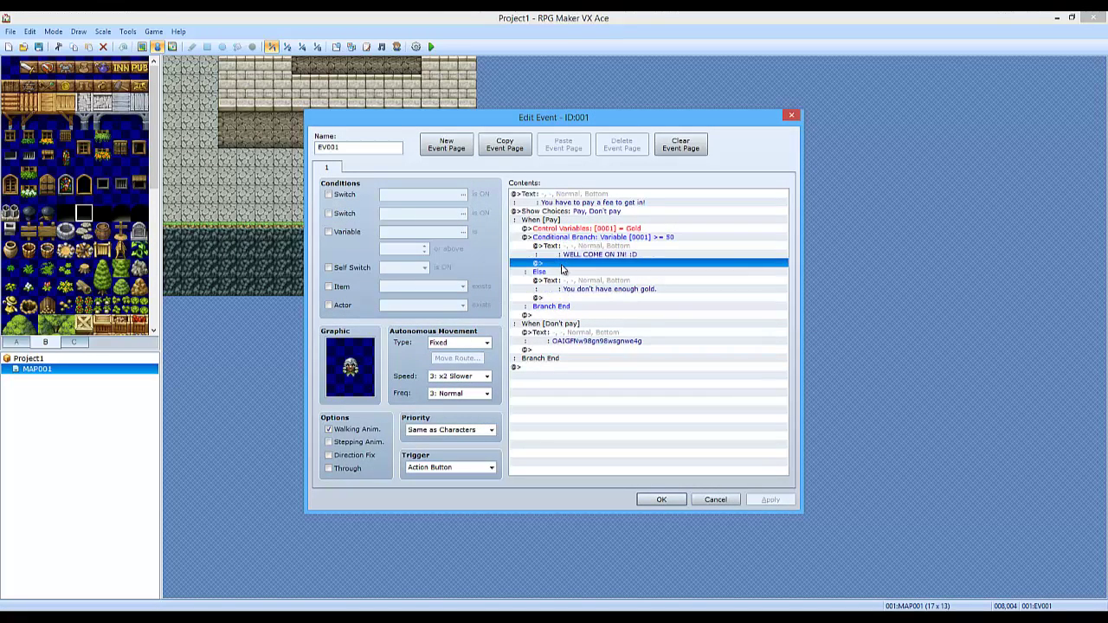
left_click(569, 237)
Step: Insert a Change Gold command decreasing the party's gold by 50
double_click(564, 262)
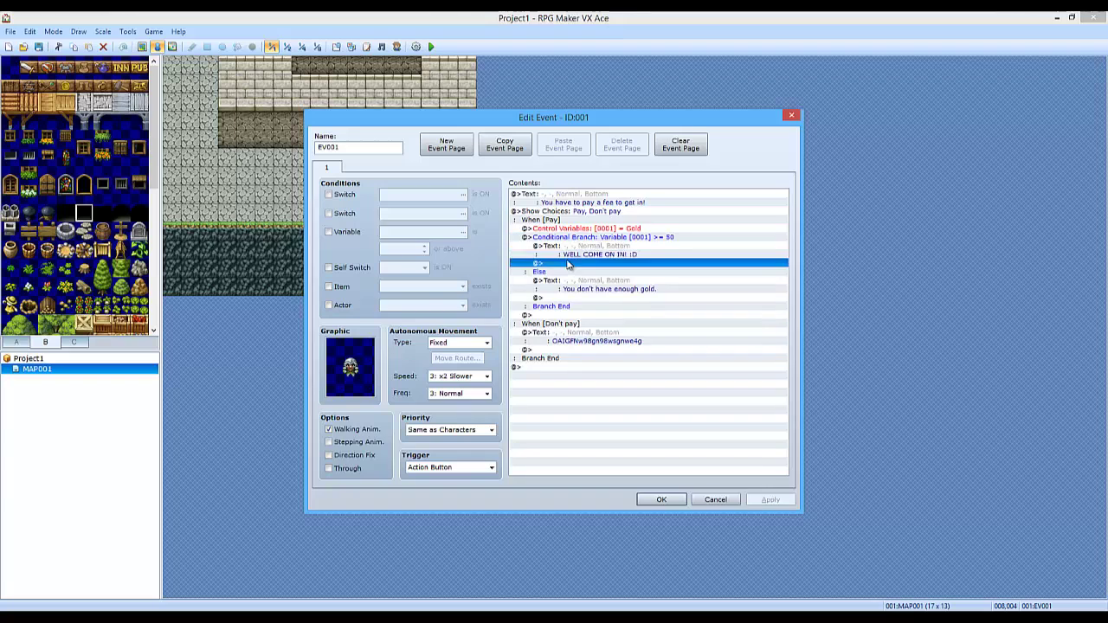
left_click(709, 210)
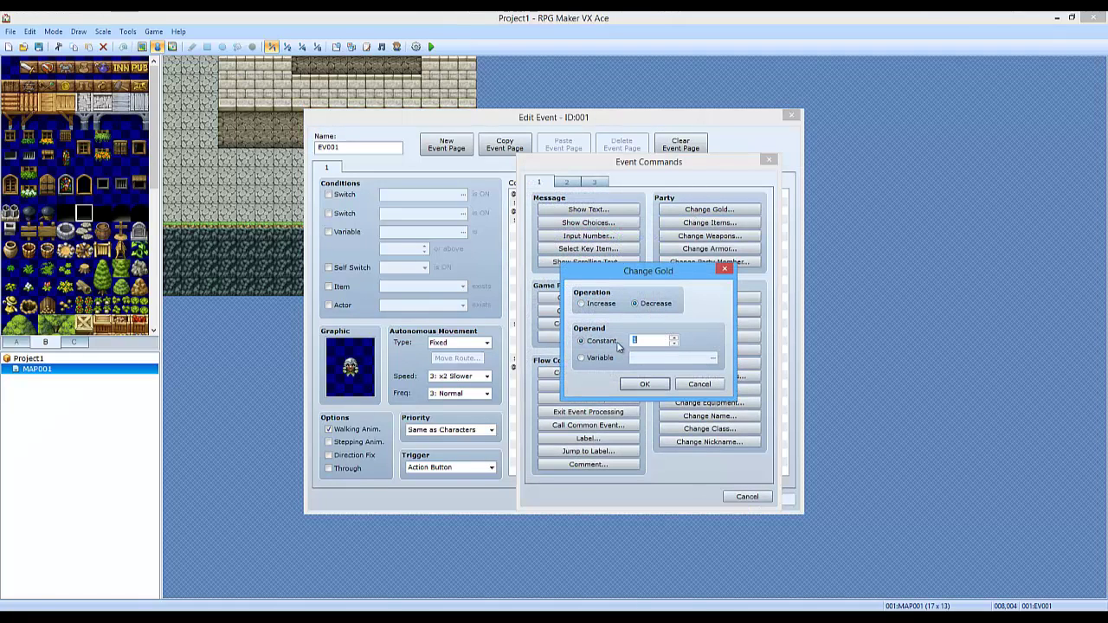
type("50")
left_click(644, 384)
Step: Apply the event edits, save the project and start a new playtest game
left_click(663, 497)
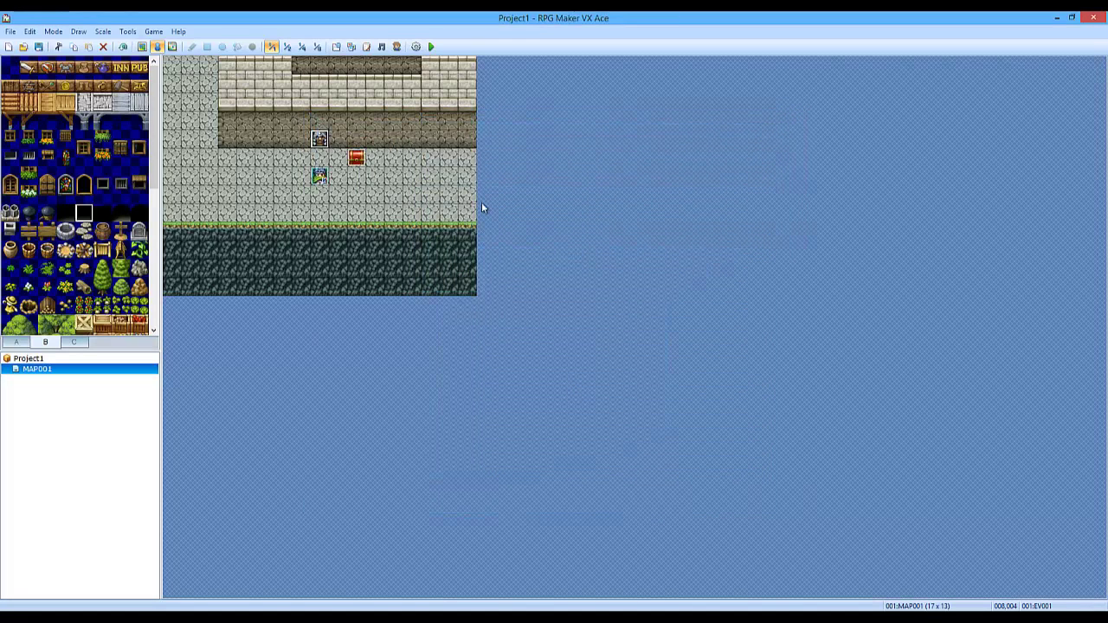
left_click(431, 48)
left_click(502, 342)
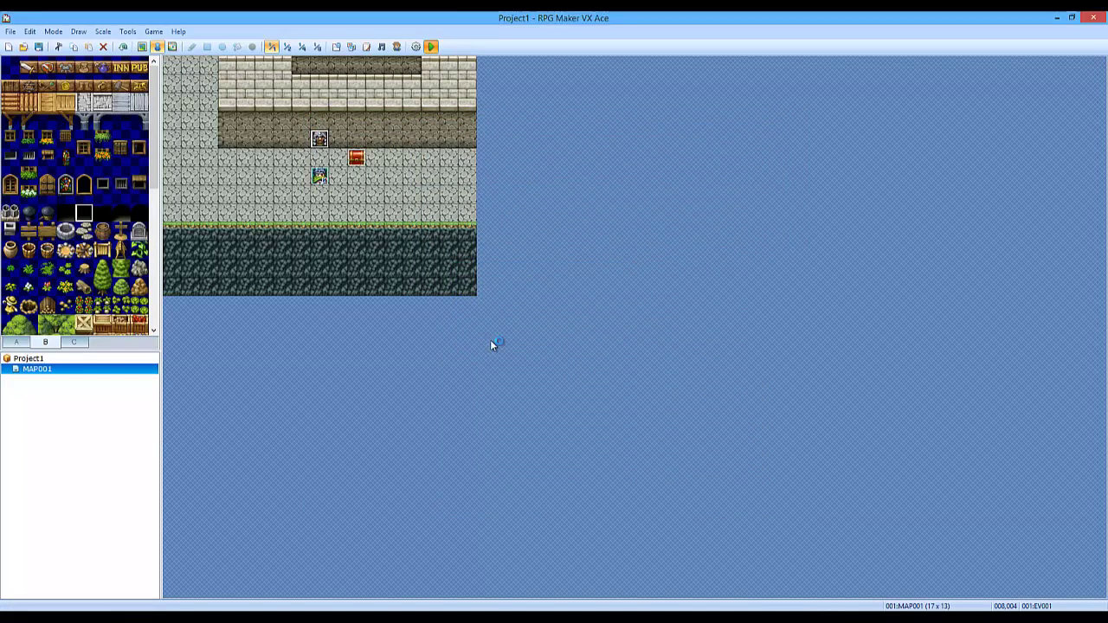
key("Return")
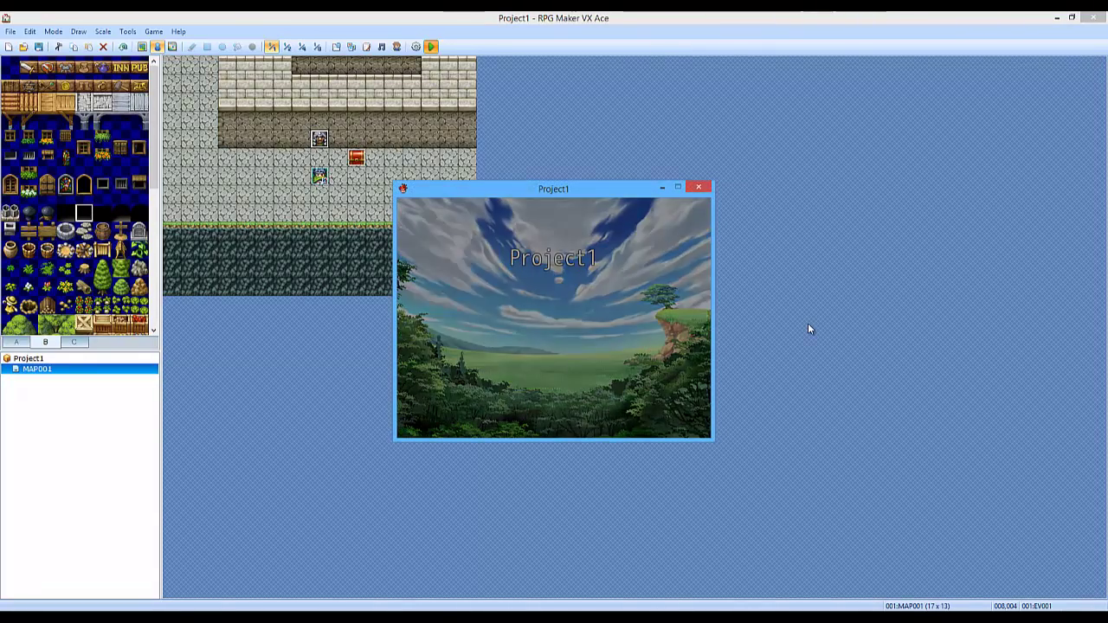
Step: Open the treasure chest for 99 gold and check the party's gold in the menu
key("Up")
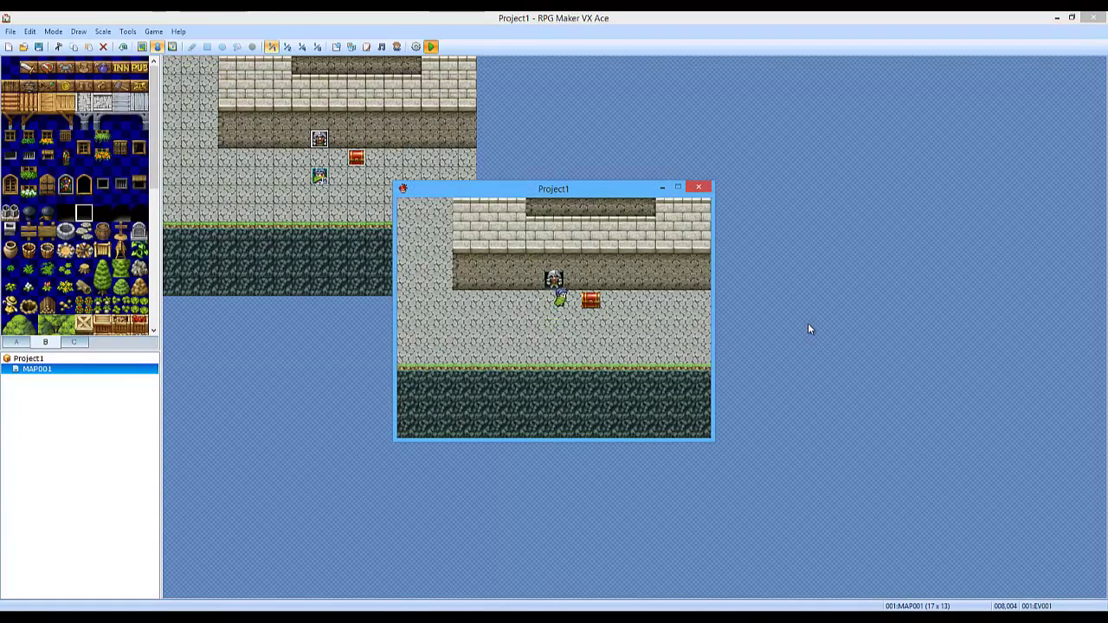
key("Right")
key("Return")
key("Return")
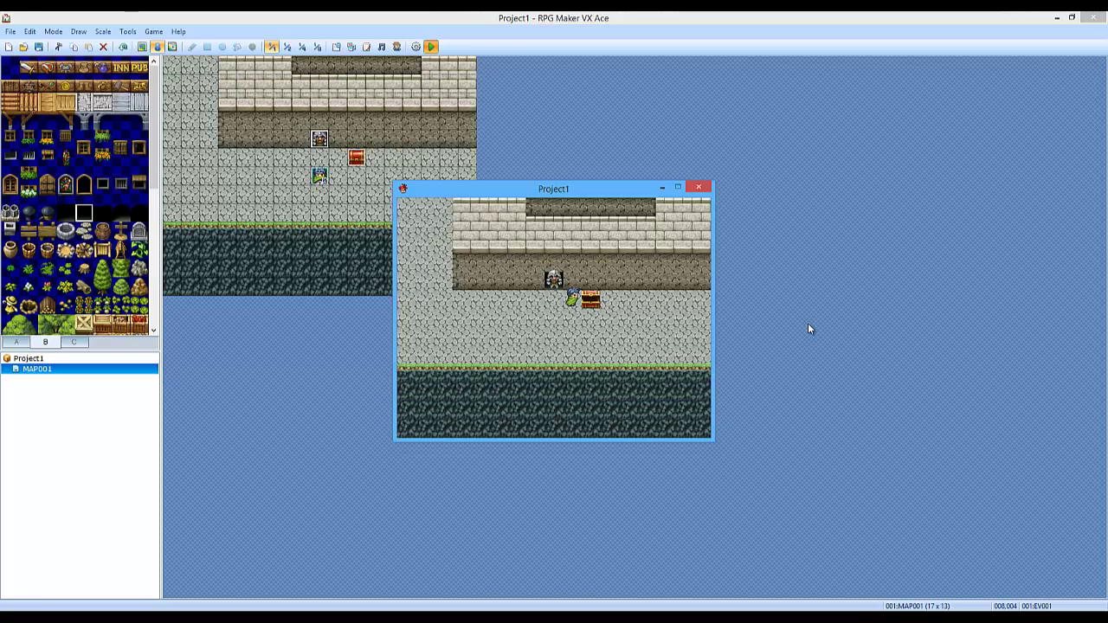
key("Escape")
key("Escape")
Step: Pay the old man's fee and confirm 49 gold remains
key("Left")
key("Up")
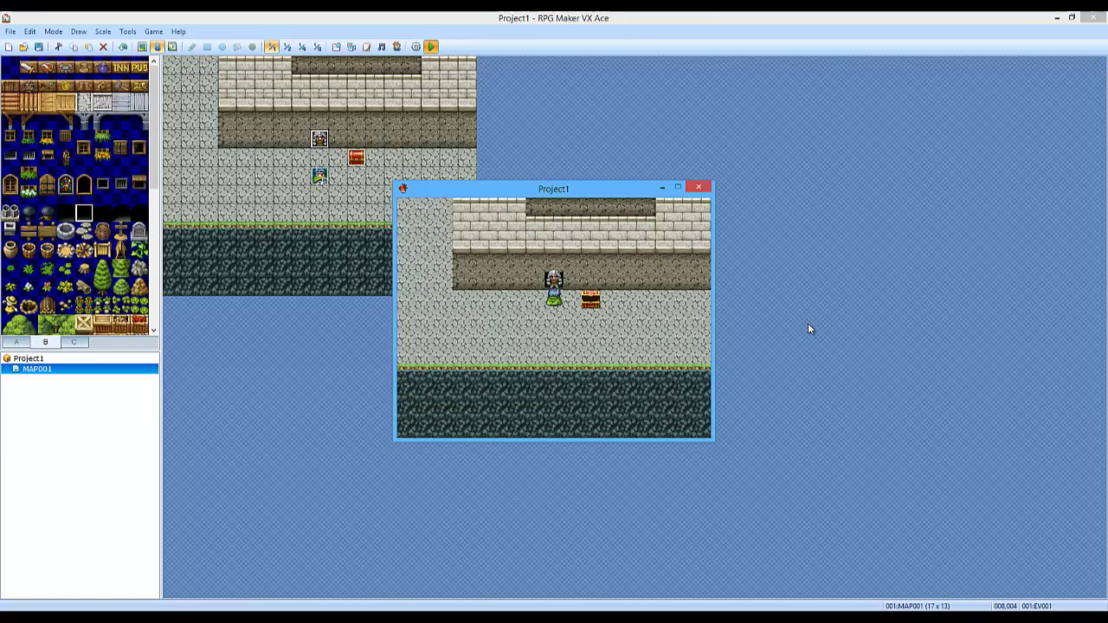
key("Return")
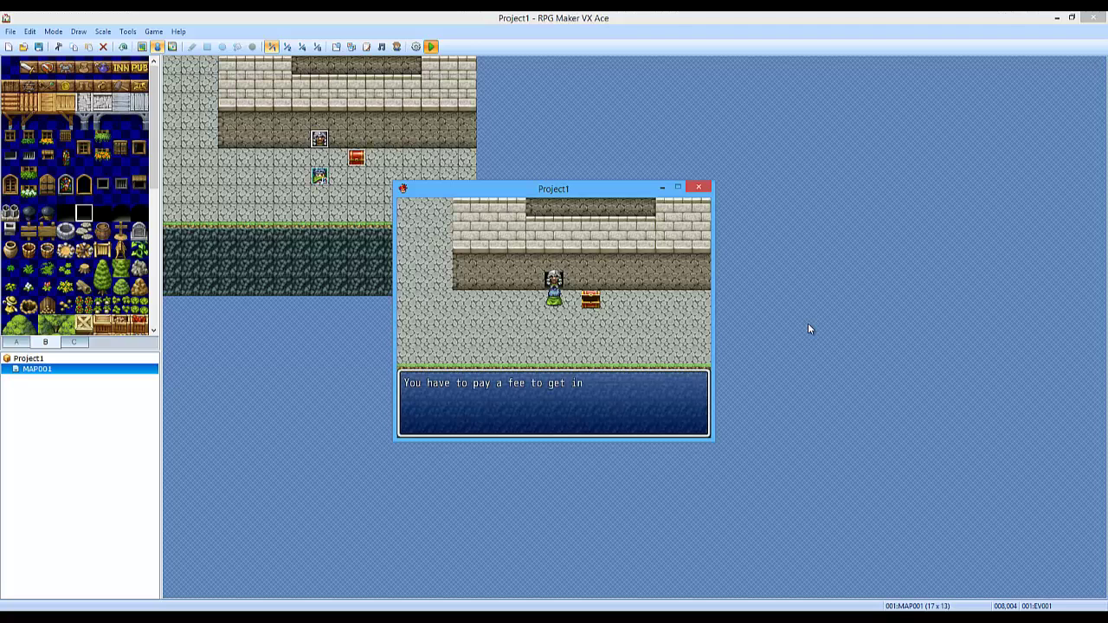
key("Return")
key("Return")
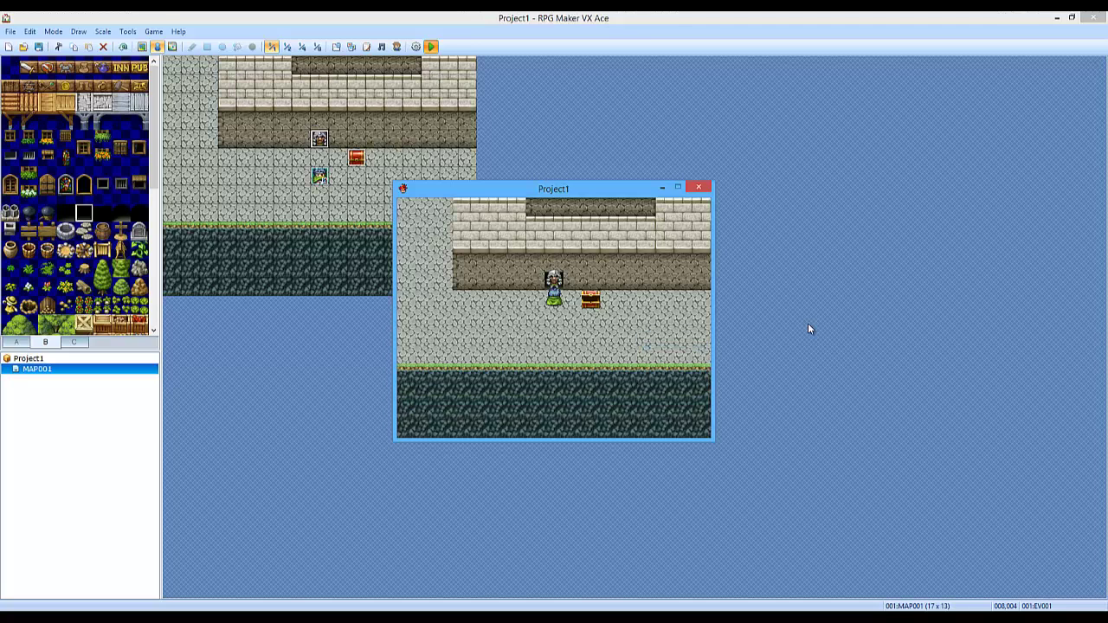
key("Escape")
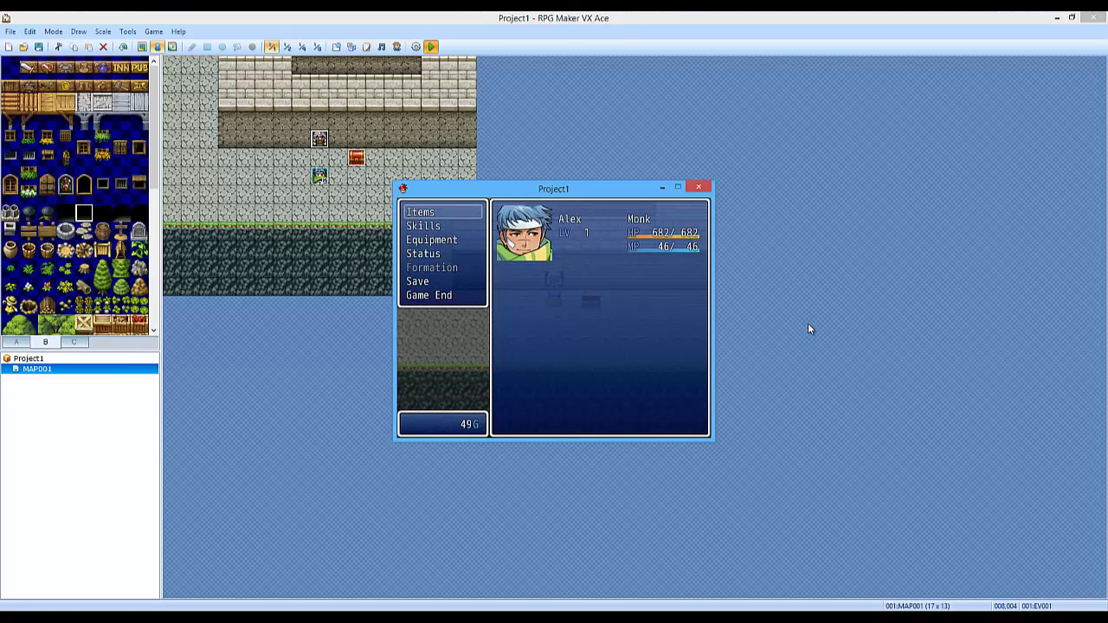
key("Escape")
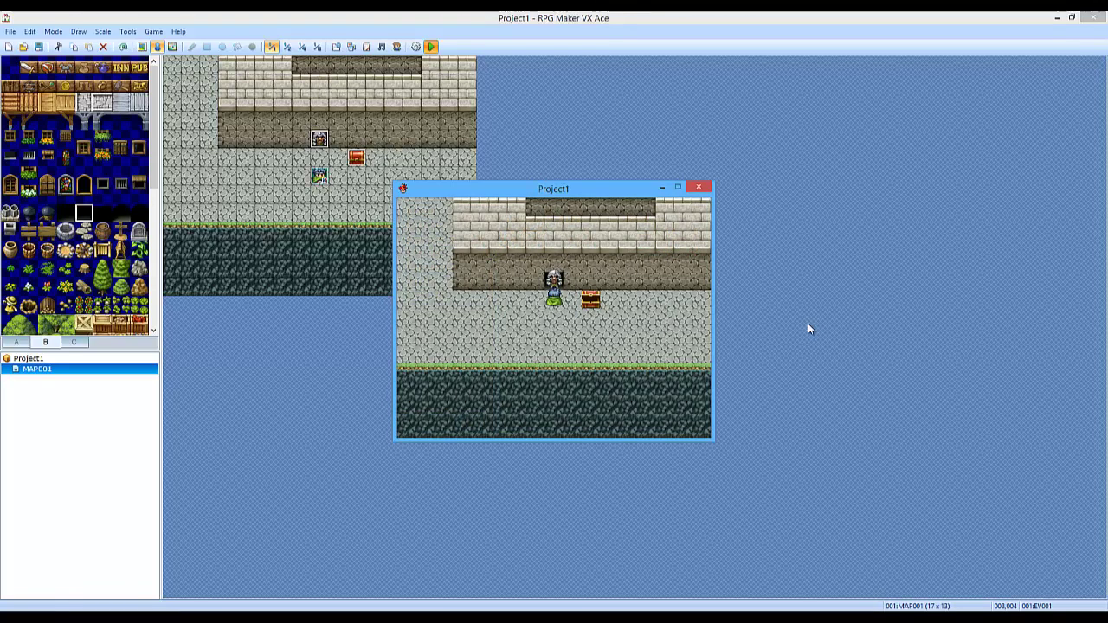
Step: Try paying the old man a second time and confirm the payment is refused
key("Return")
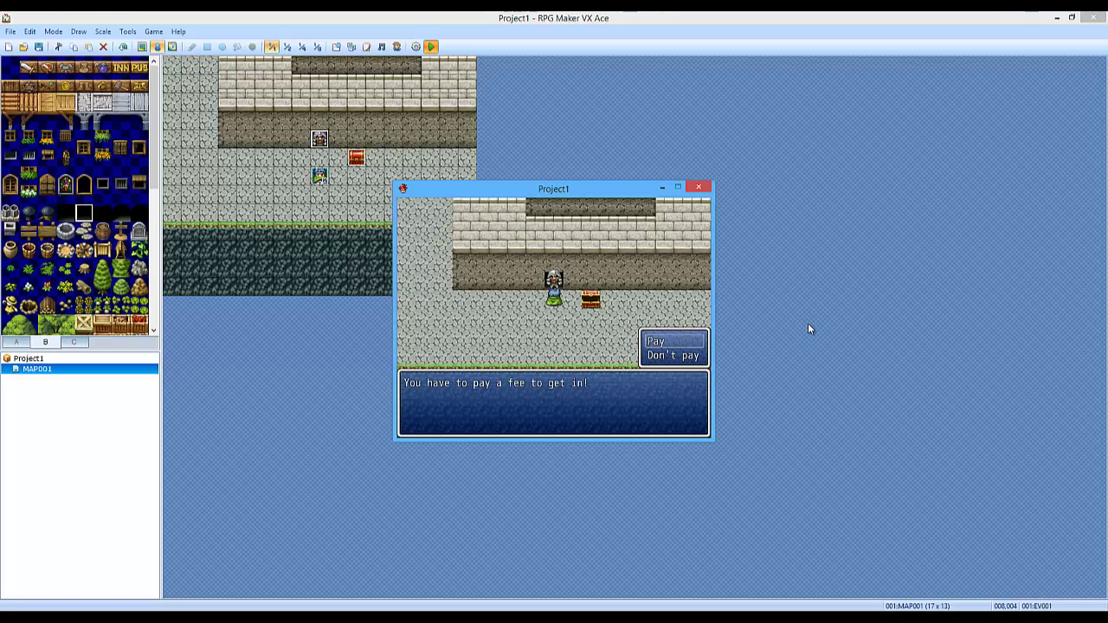
key("Return")
key("Return")
key("Escape")
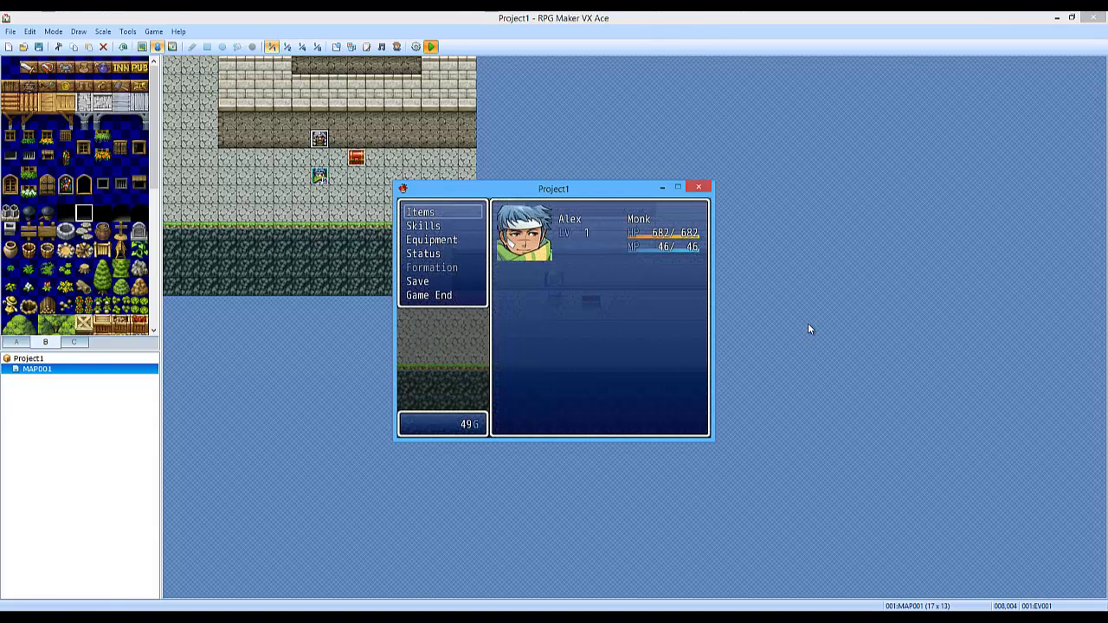
key("Escape")
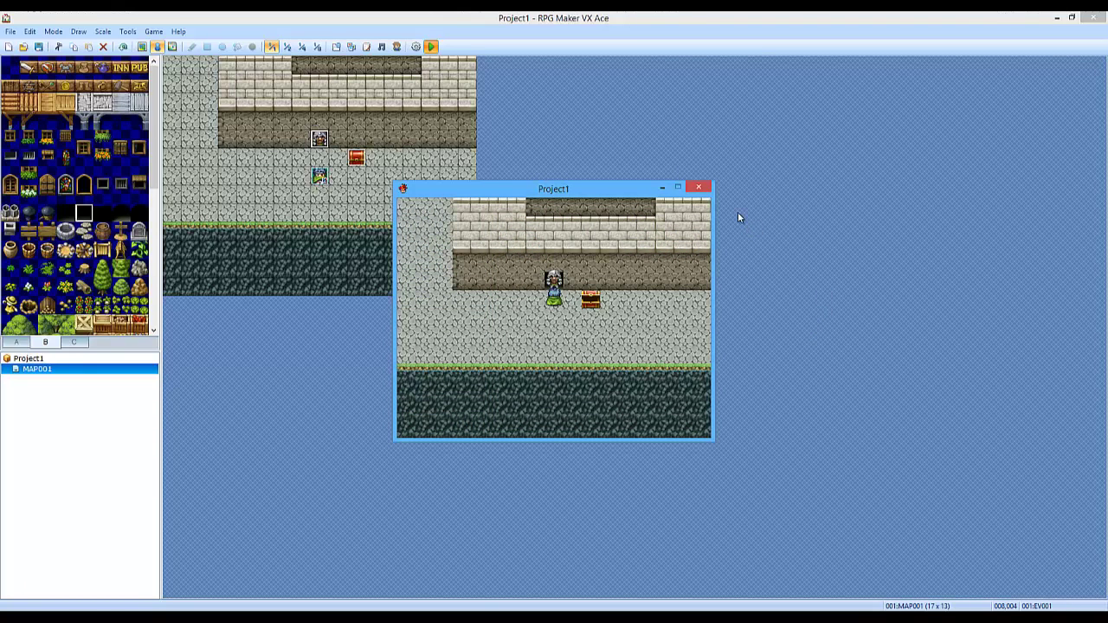
left_click(706, 188)
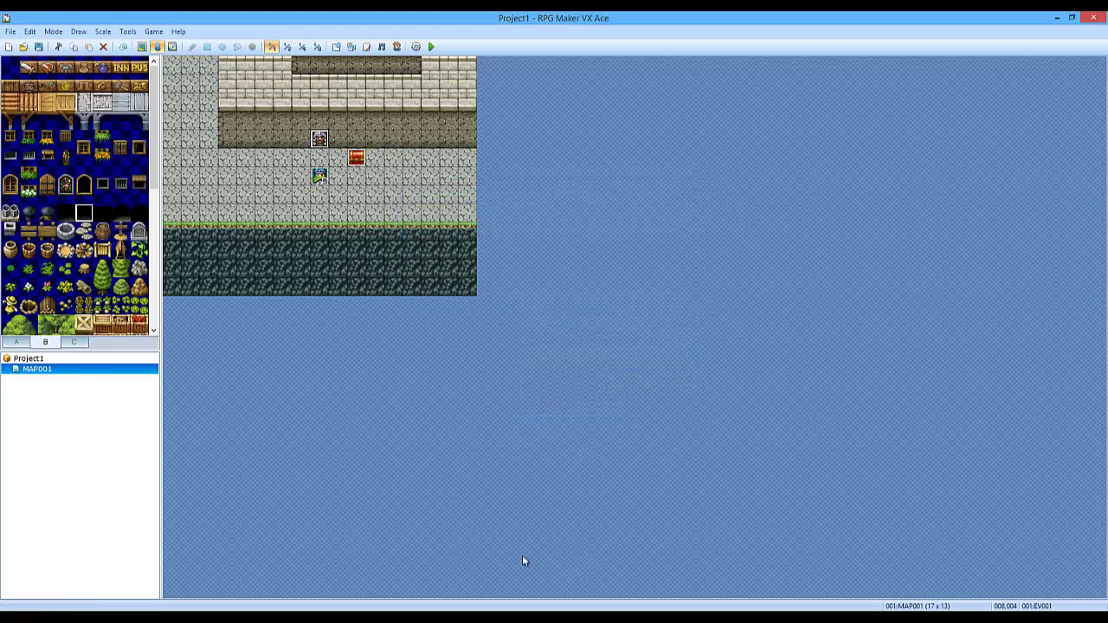